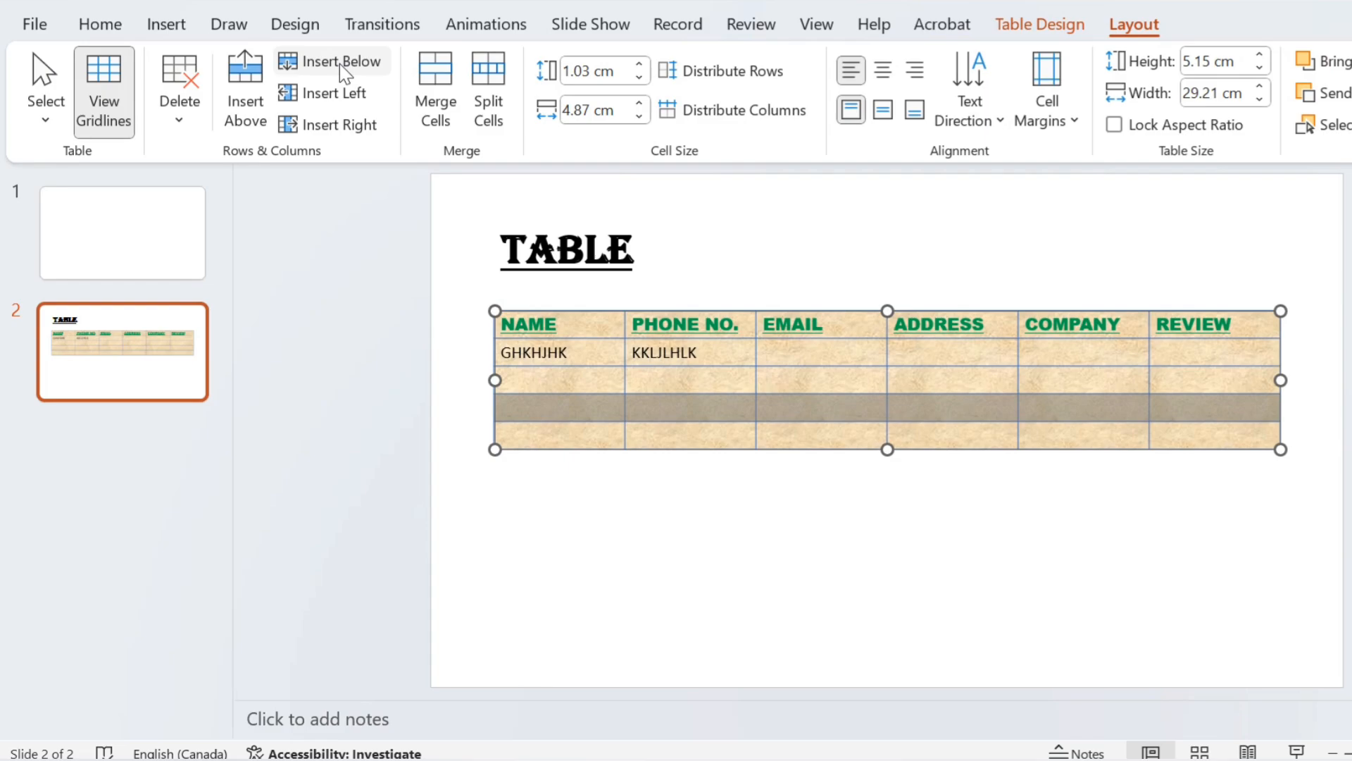
Undo the row inserted below the table's third row, and try inserting a row above it.
key(ctrl+z)
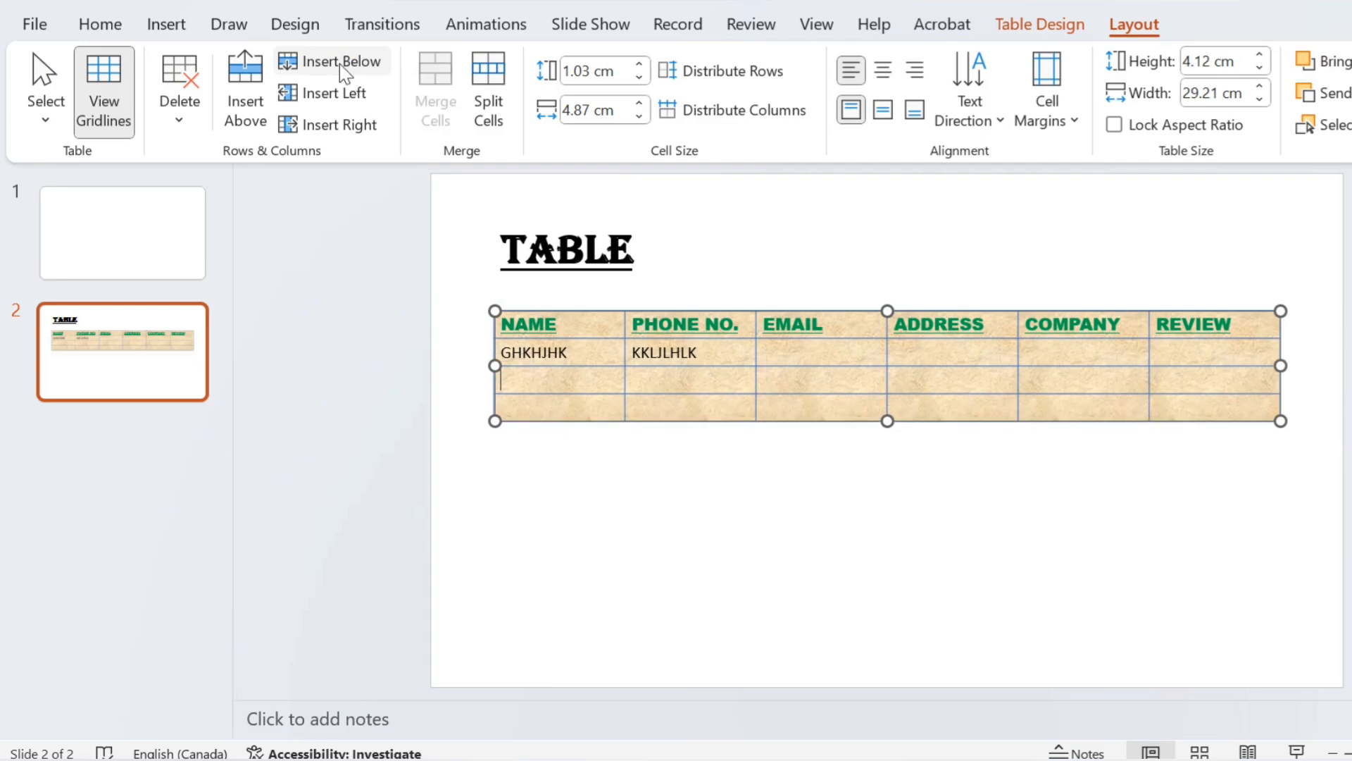
click(247, 109)
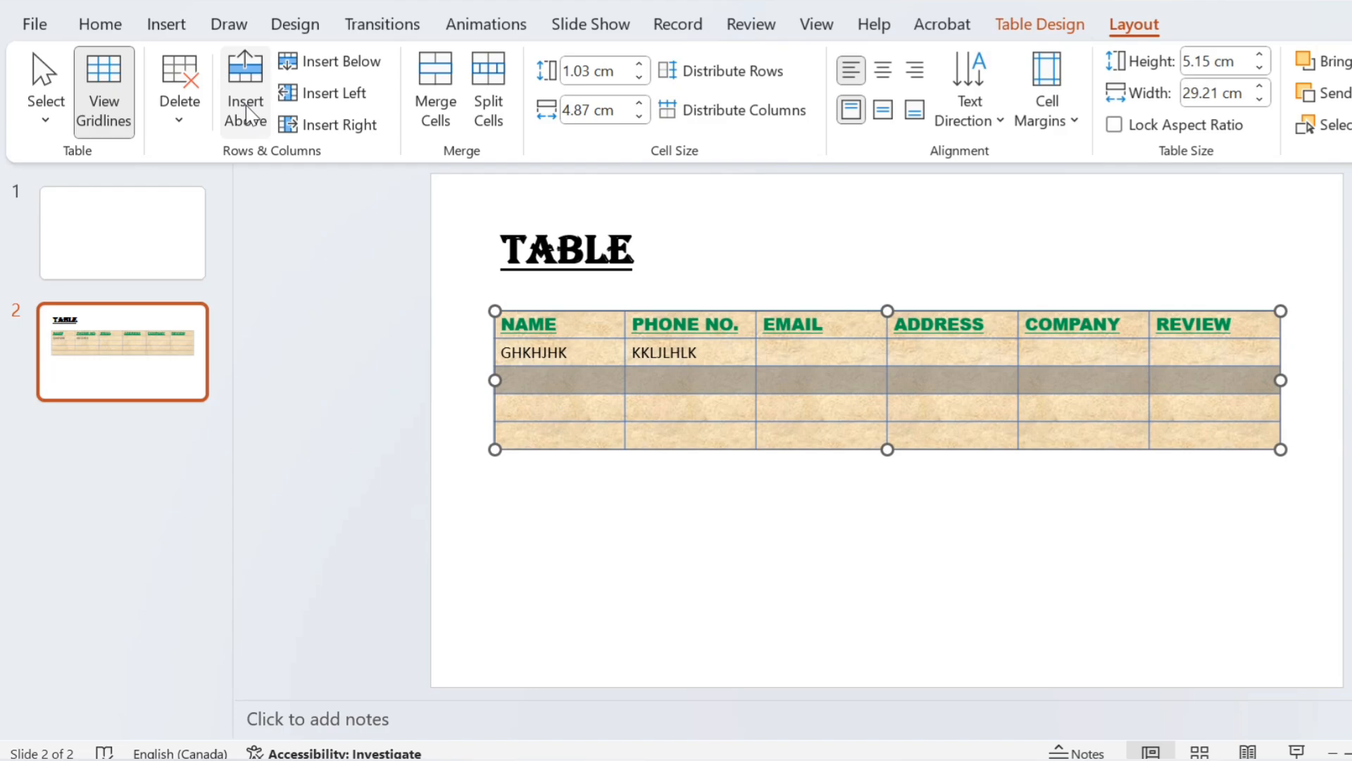
key(ctrl+z)
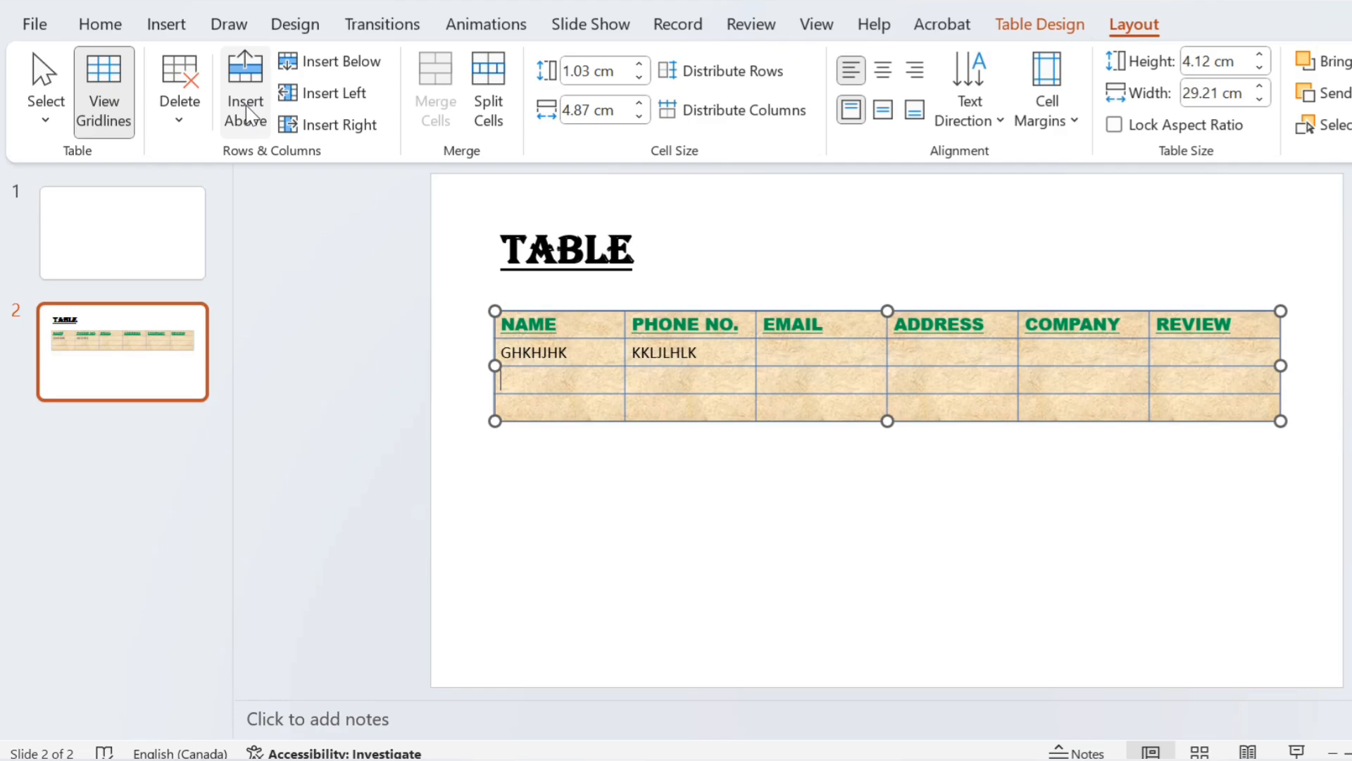
Try inserting a column to the left and one to the right of the NAME column, undoing each insertion.
click(350, 104)
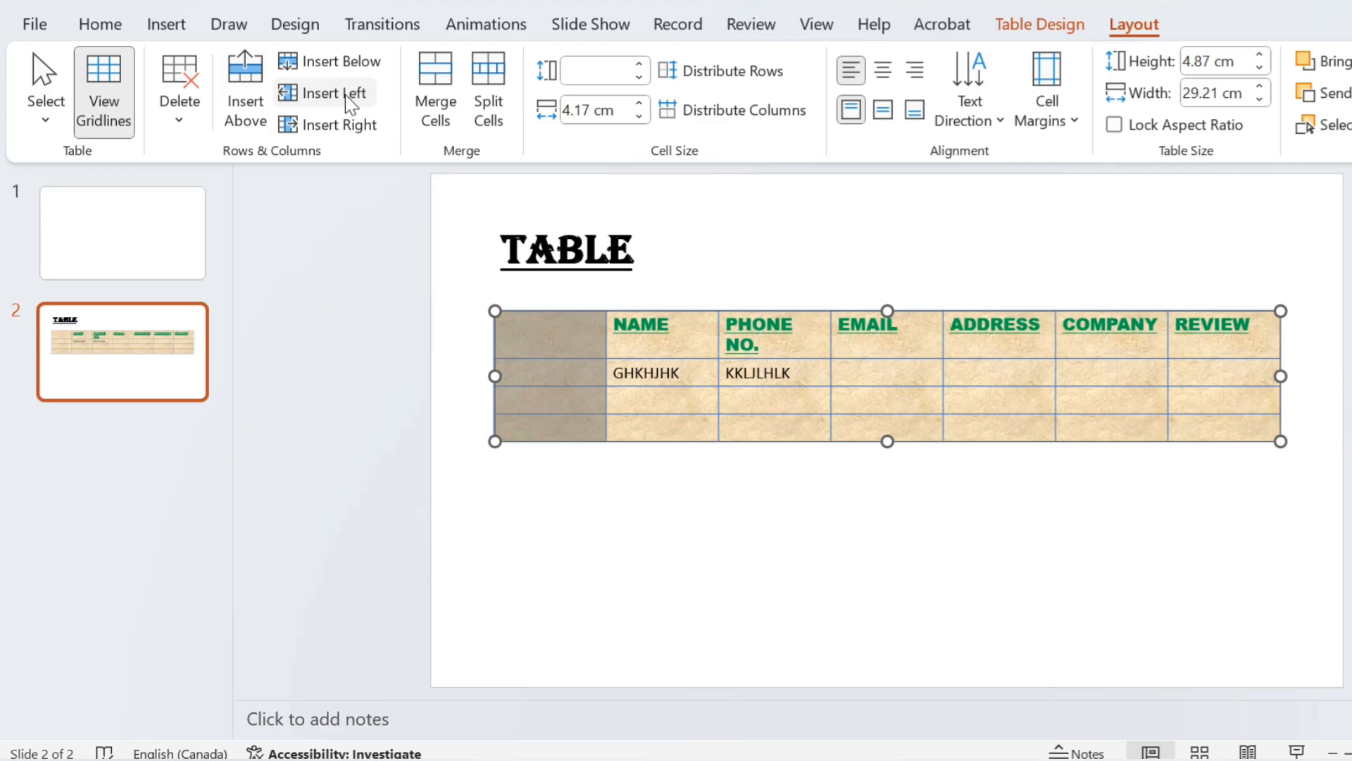
key(ctrl+z)
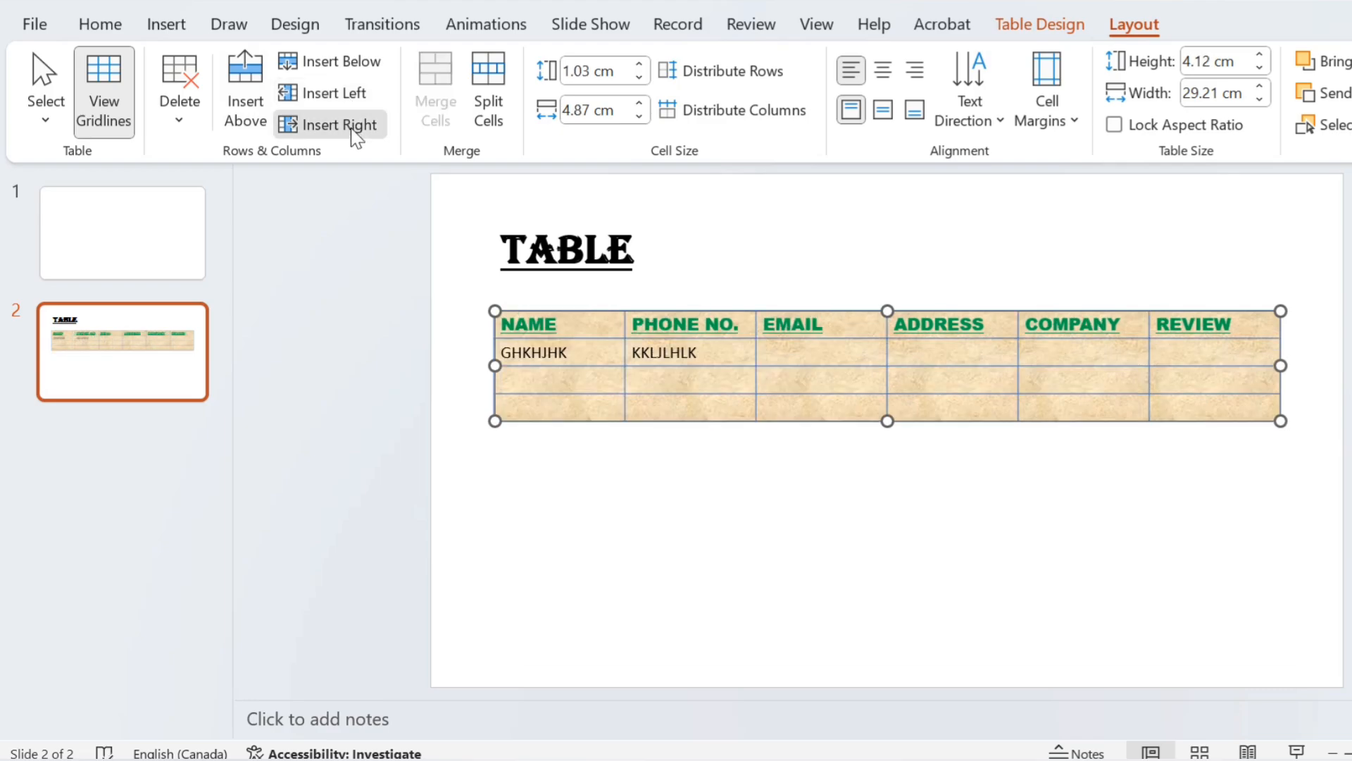
click(356, 127)
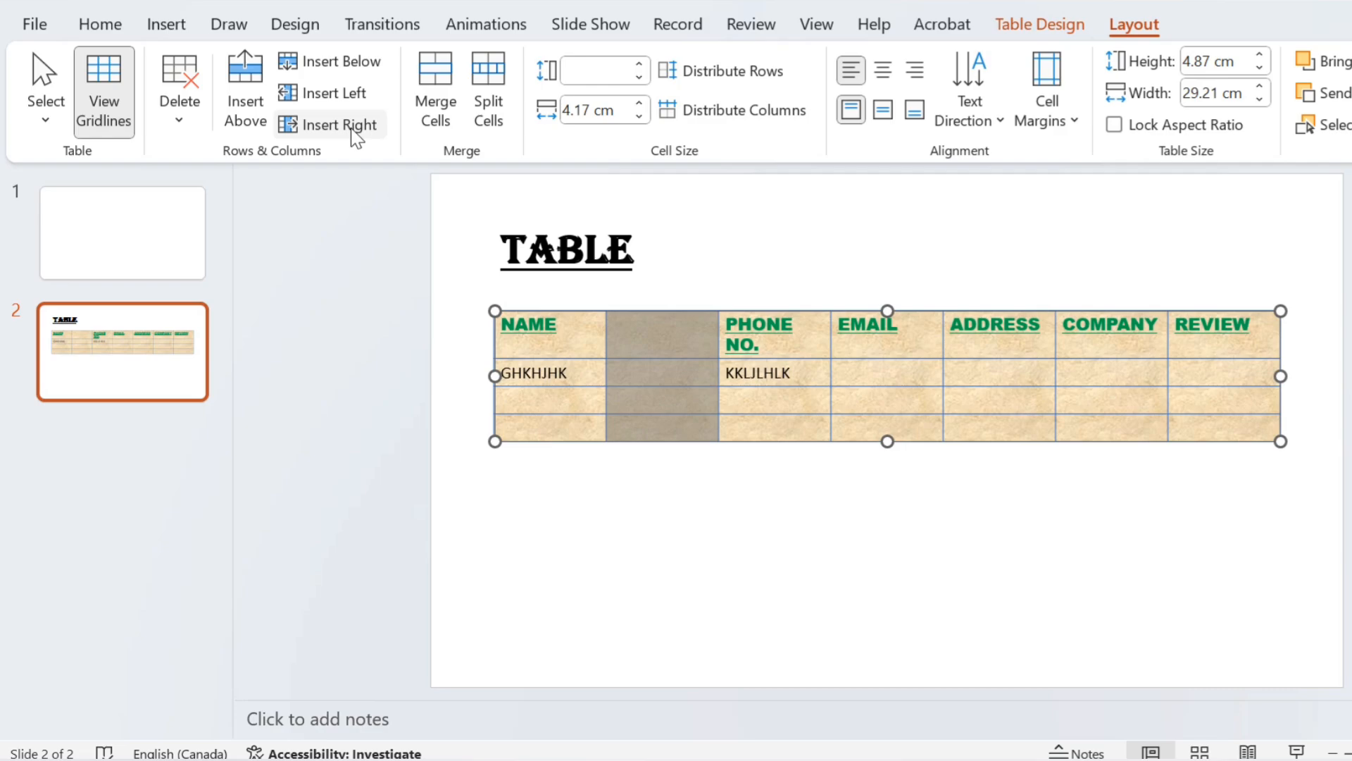
key(ctrl+z)
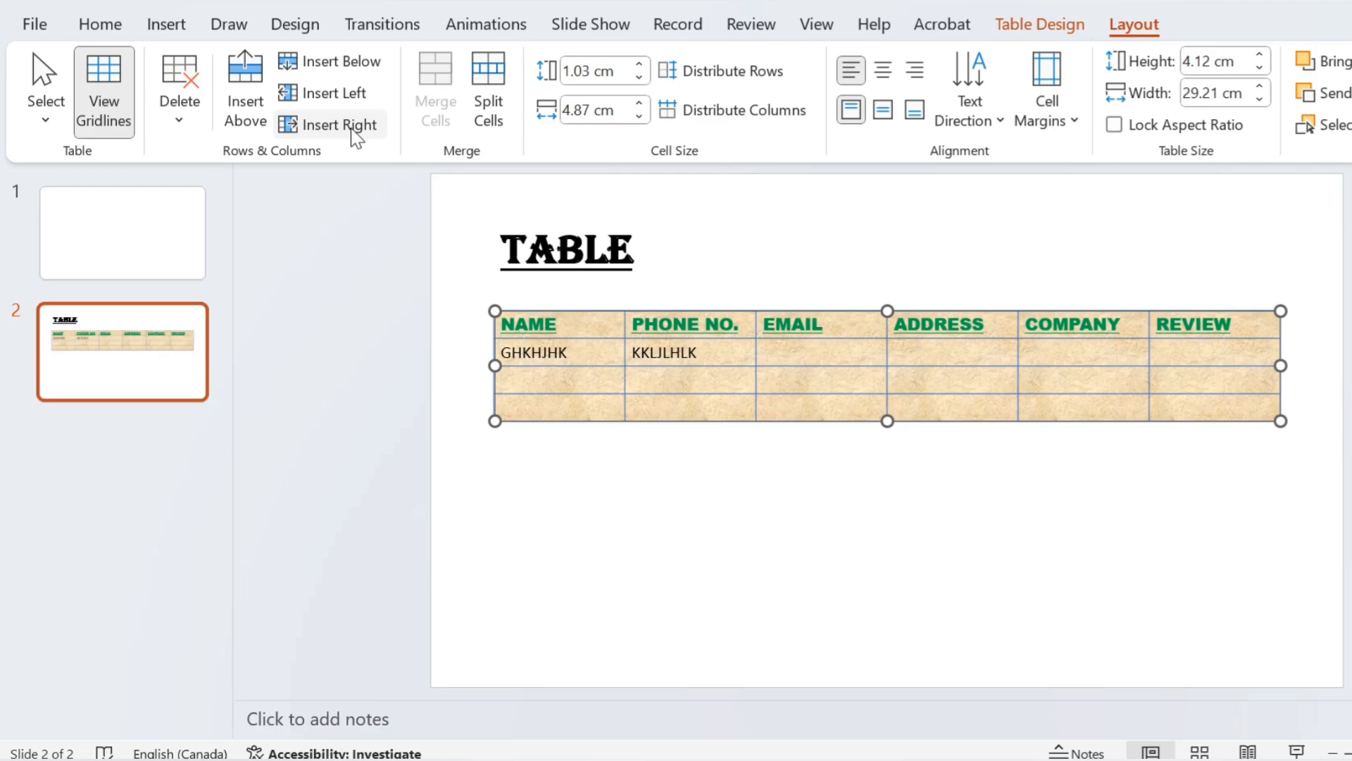
Try deleting the table's third row, undo the deletion and deselect the table.
click(476, 380)
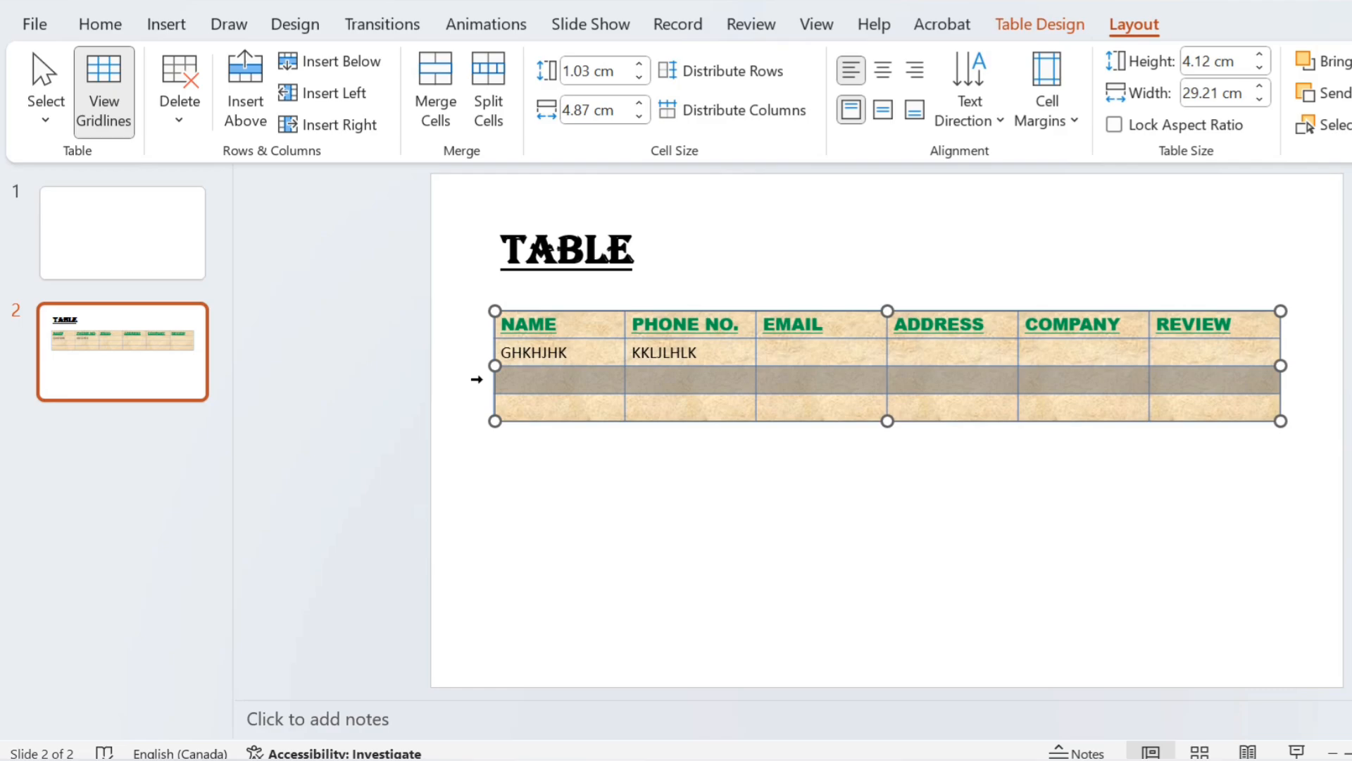
click(176, 118)
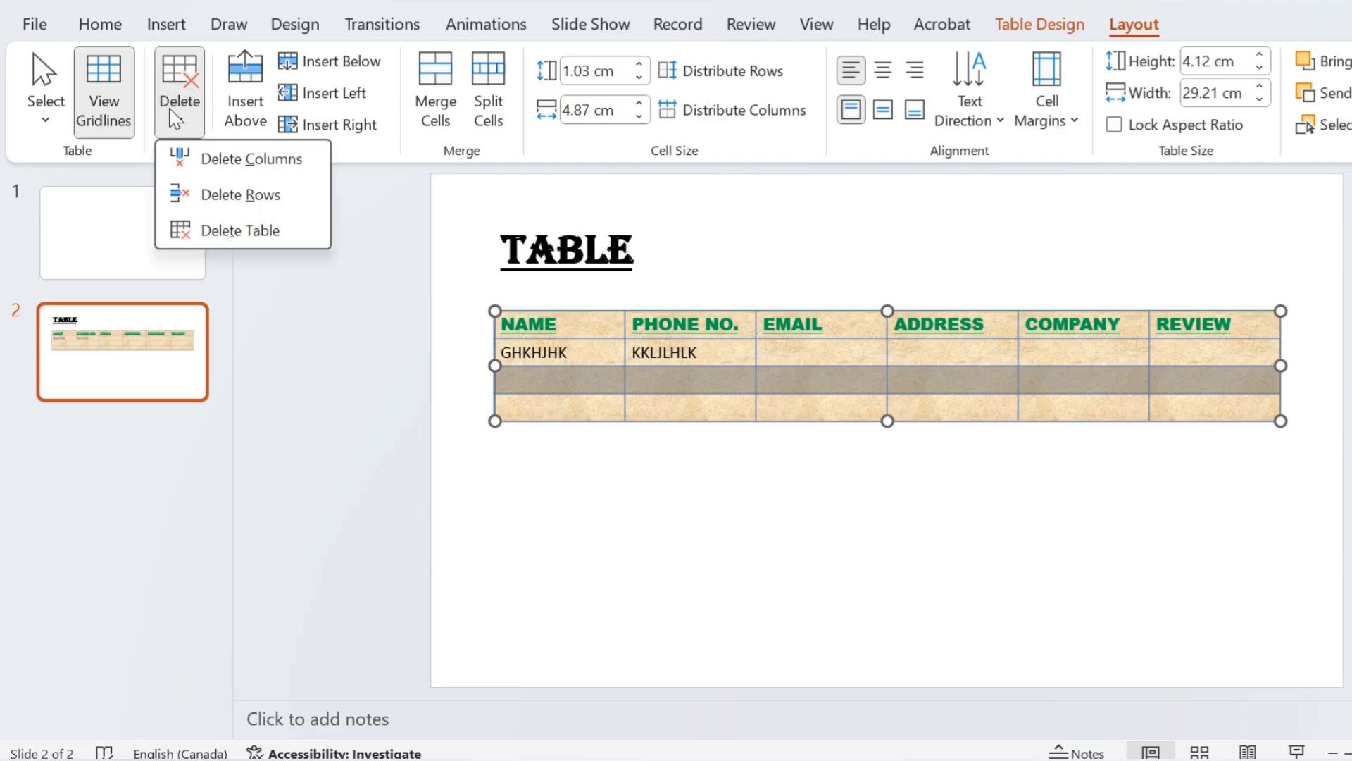
click(265, 196)
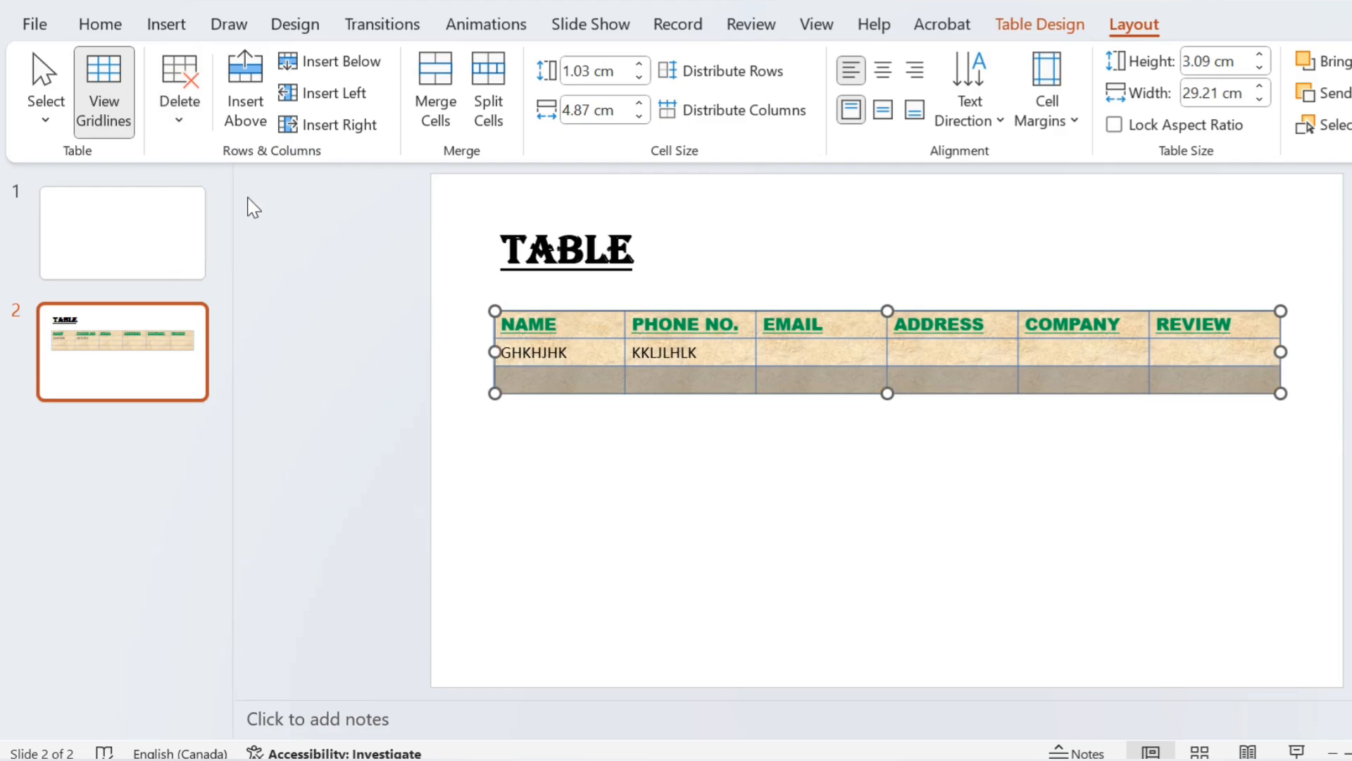
key(ctrl+z)
click(784, 466)
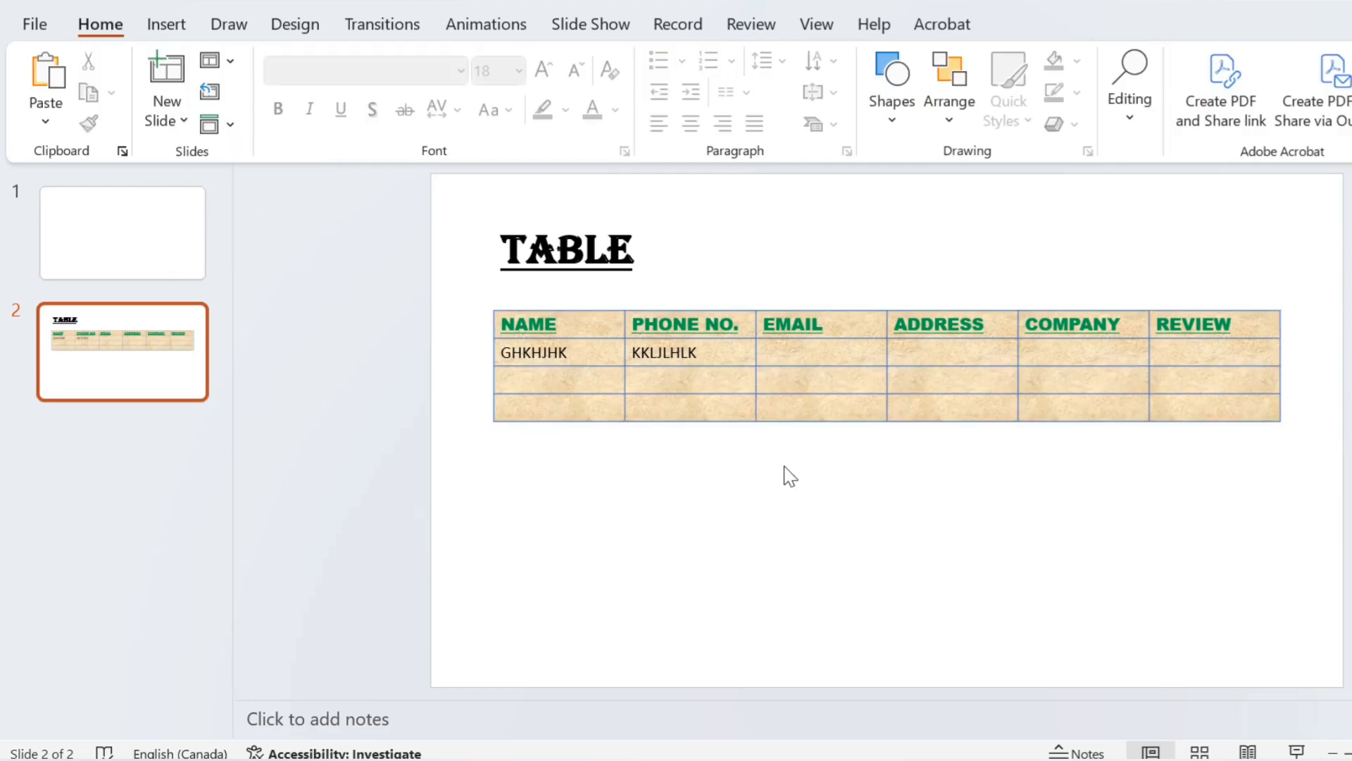
Resize the EMAIL, ADDRESS and COMPANY columns unevenly, with EMAIL about 2.84 cm wide, and distribute all table columns equally.
click(852, 357)
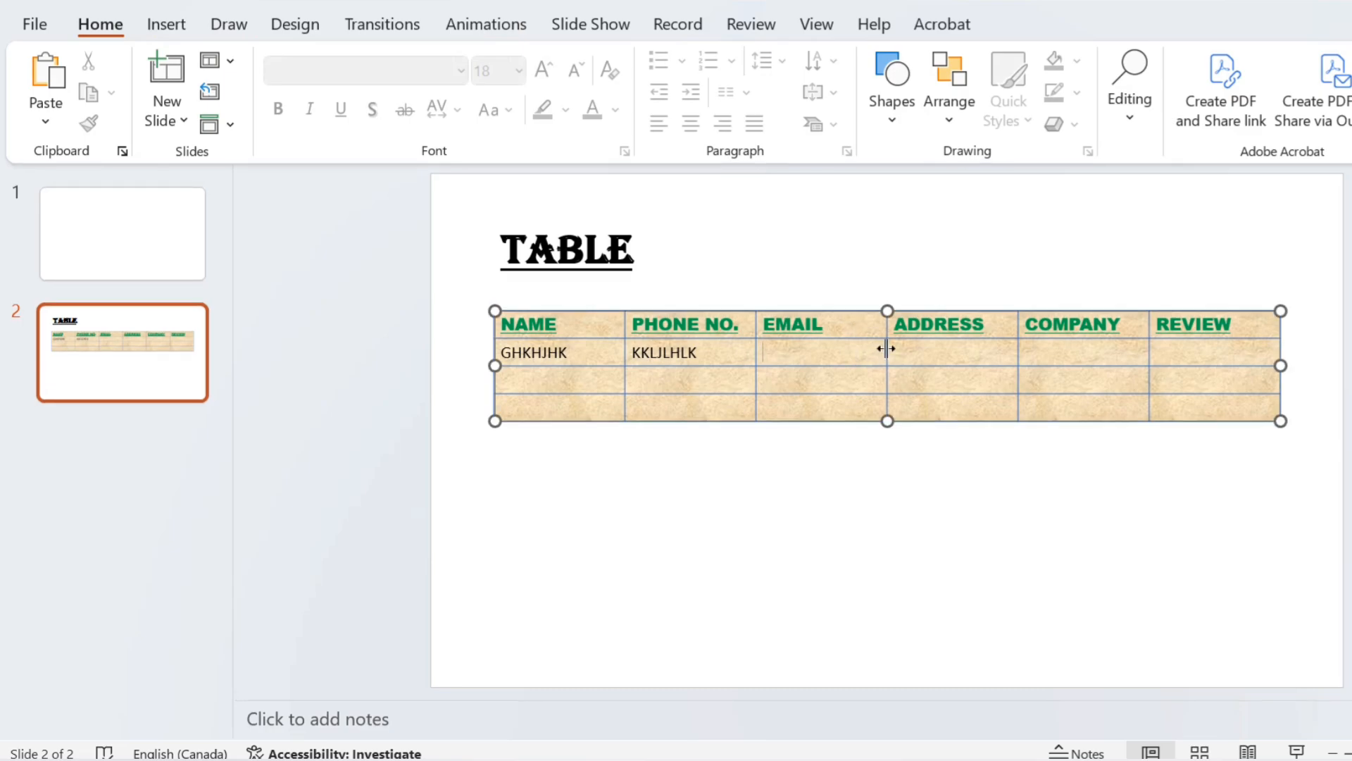
drag(843, 348, 833, 347)
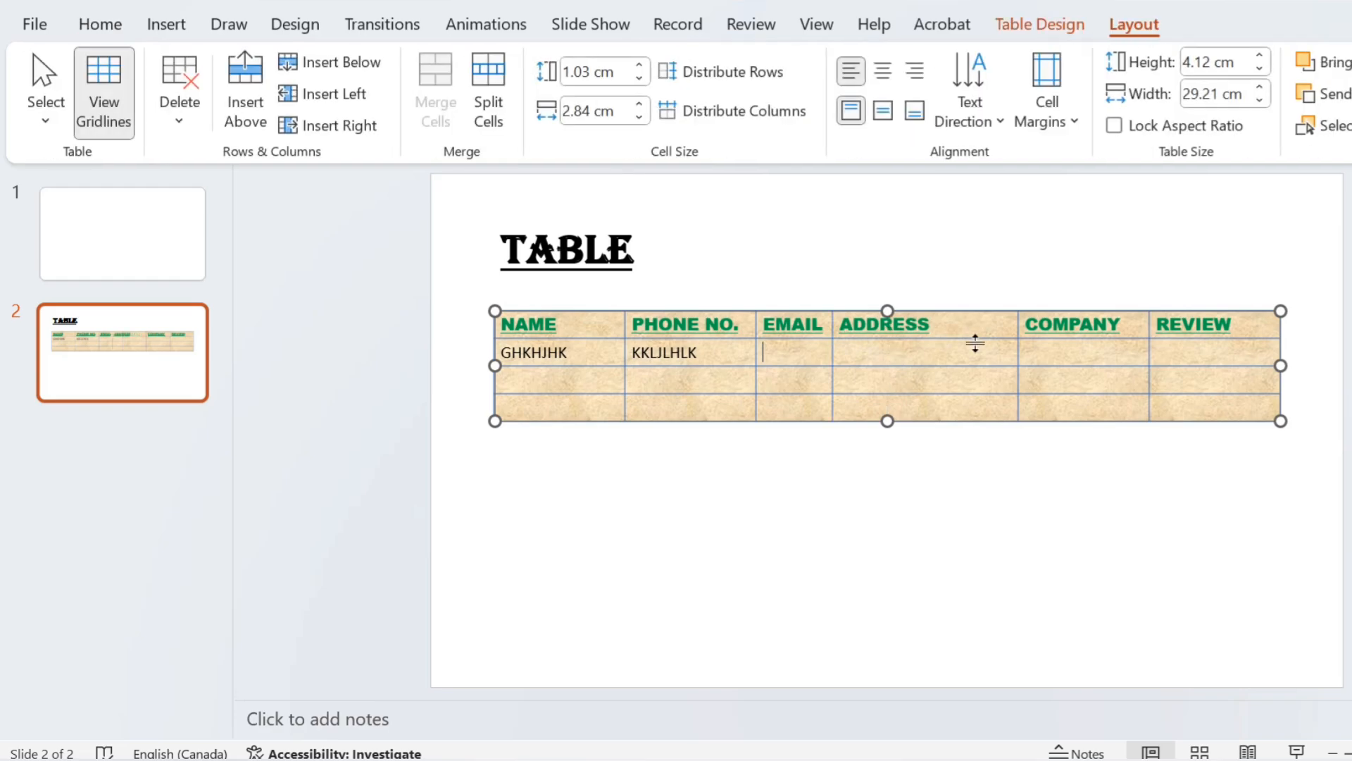
drag(1017, 347, 991, 347)
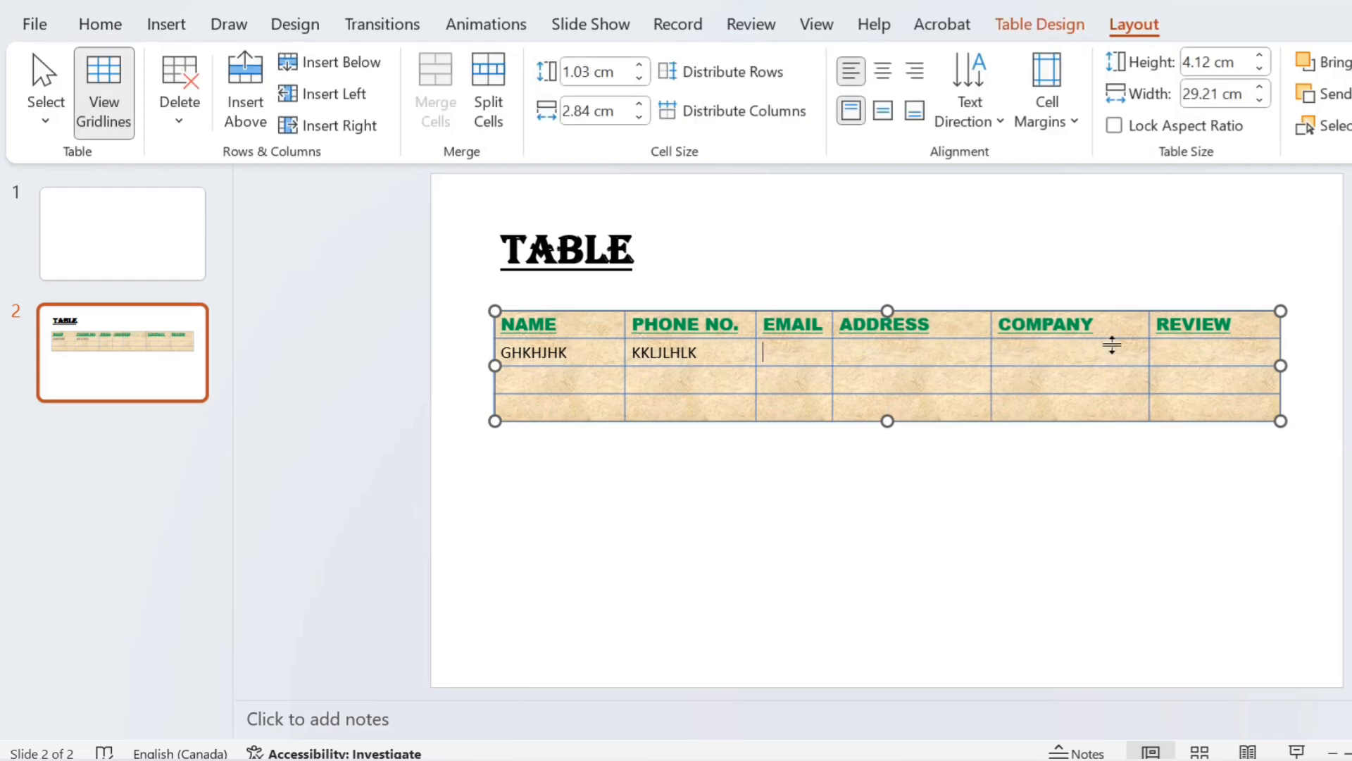
drag(1147, 353, 1097, 354)
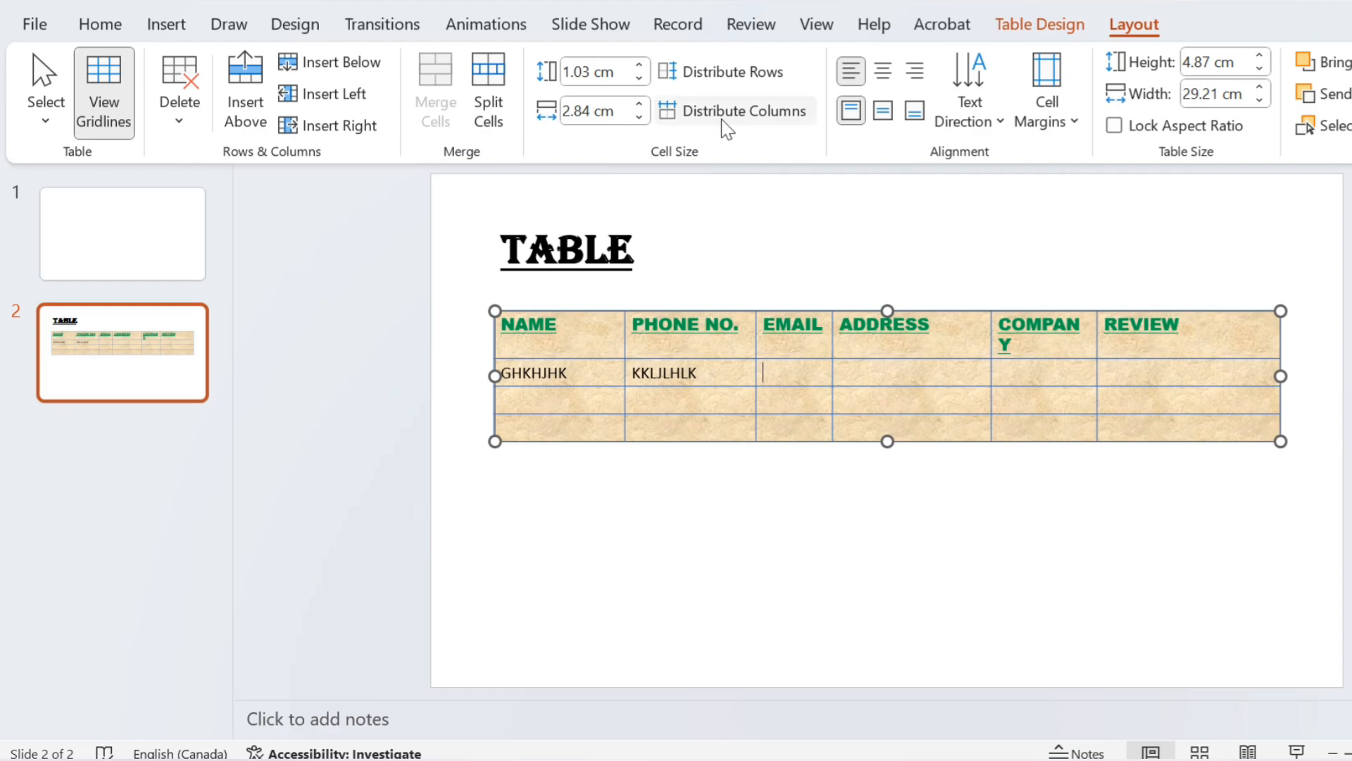
click(778, 117)
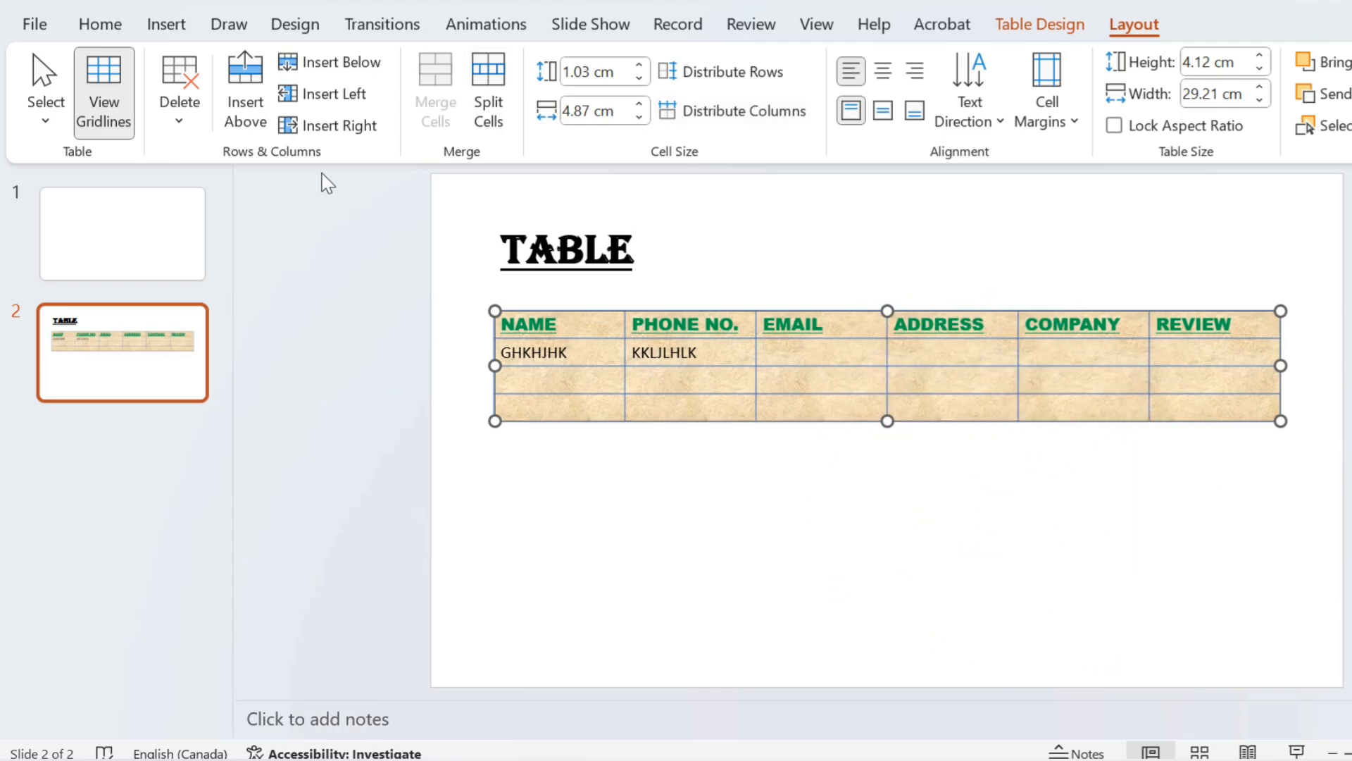
Add a new slide with the Two Content layout after slide 2.
click(104, 24)
click(158, 128)
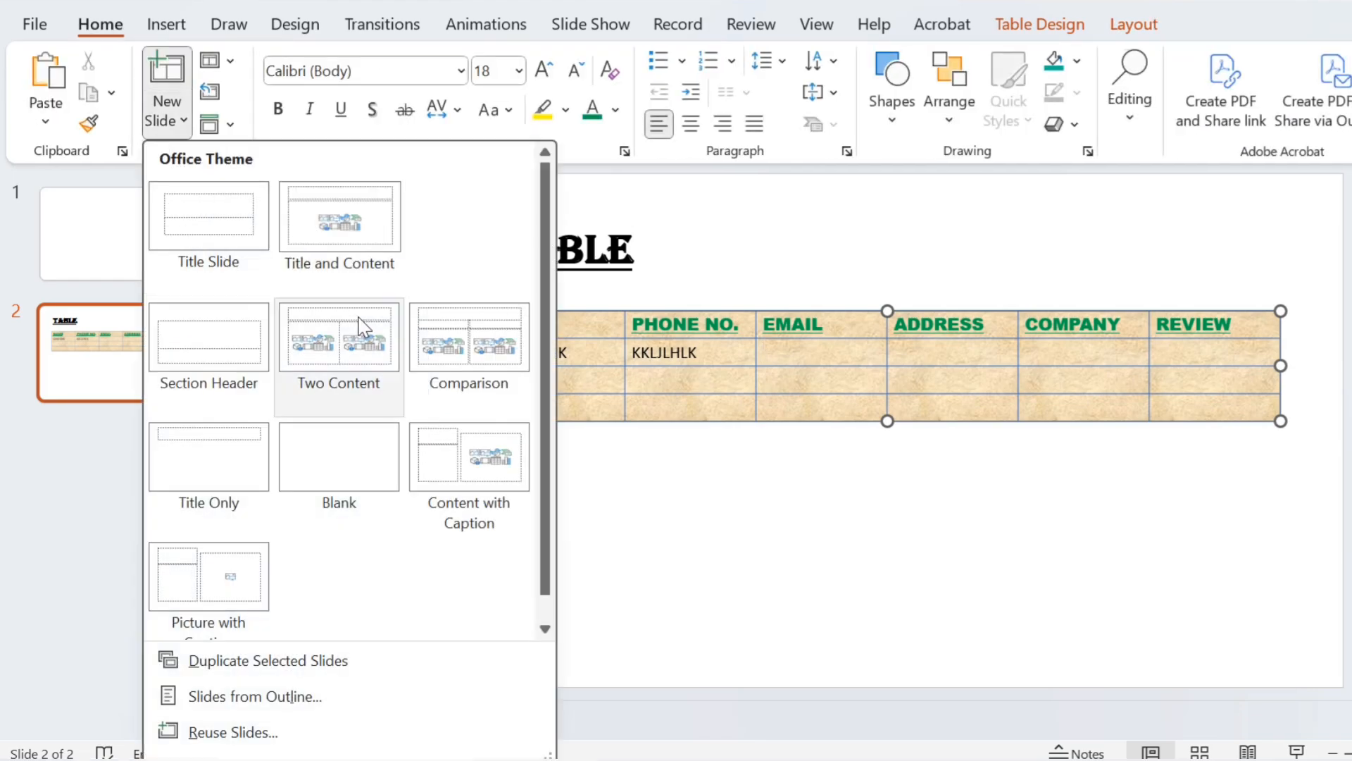
click(340, 349)
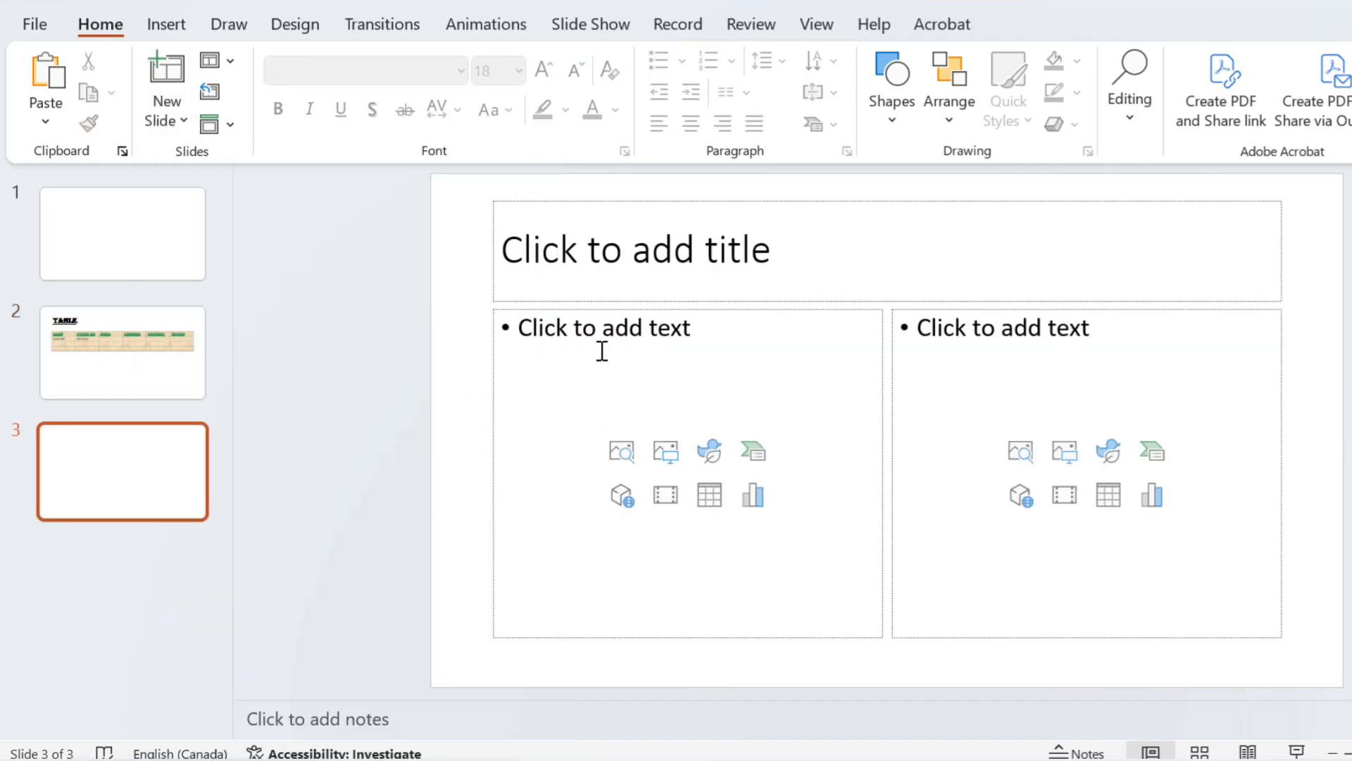
Insert a table with 3 columns and 5 rows in the new slide's left content placeholder and apply the green table style.
click(579, 353)
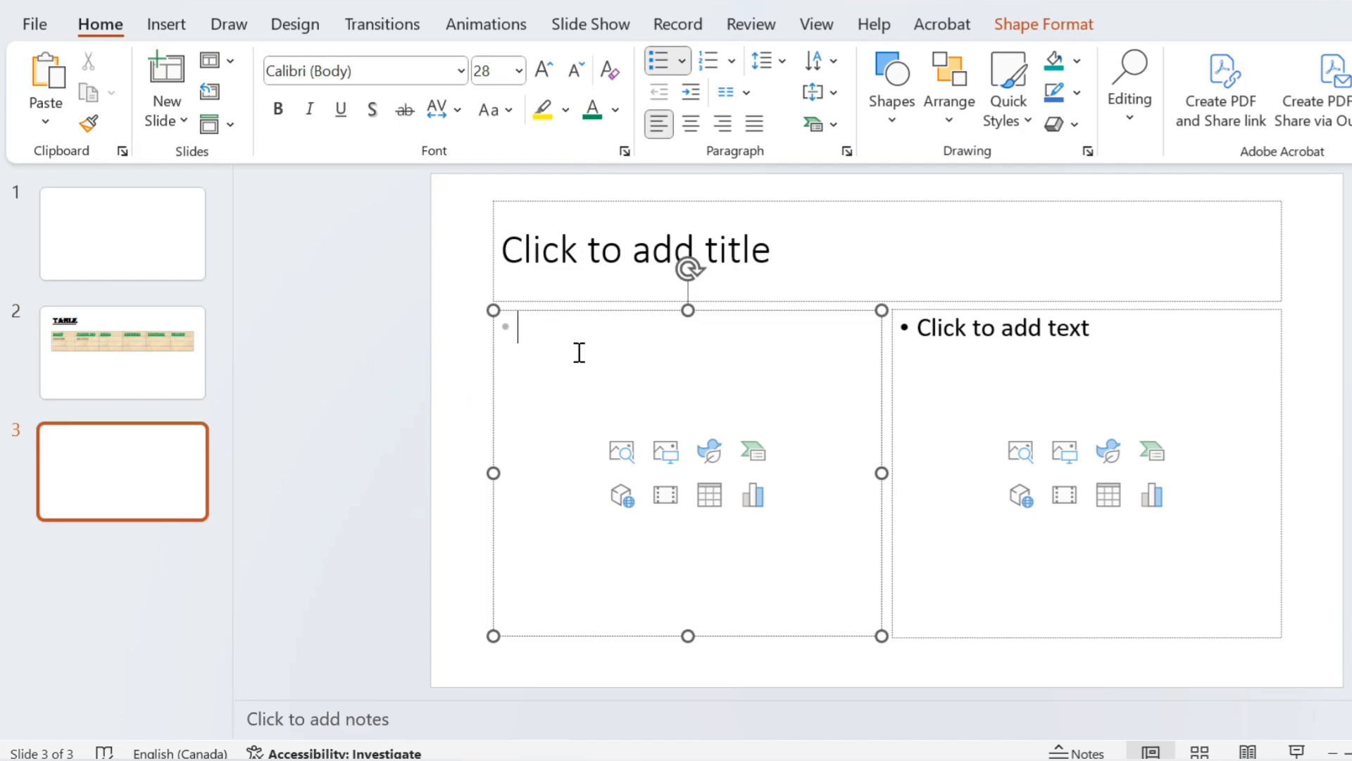
click(175, 30)
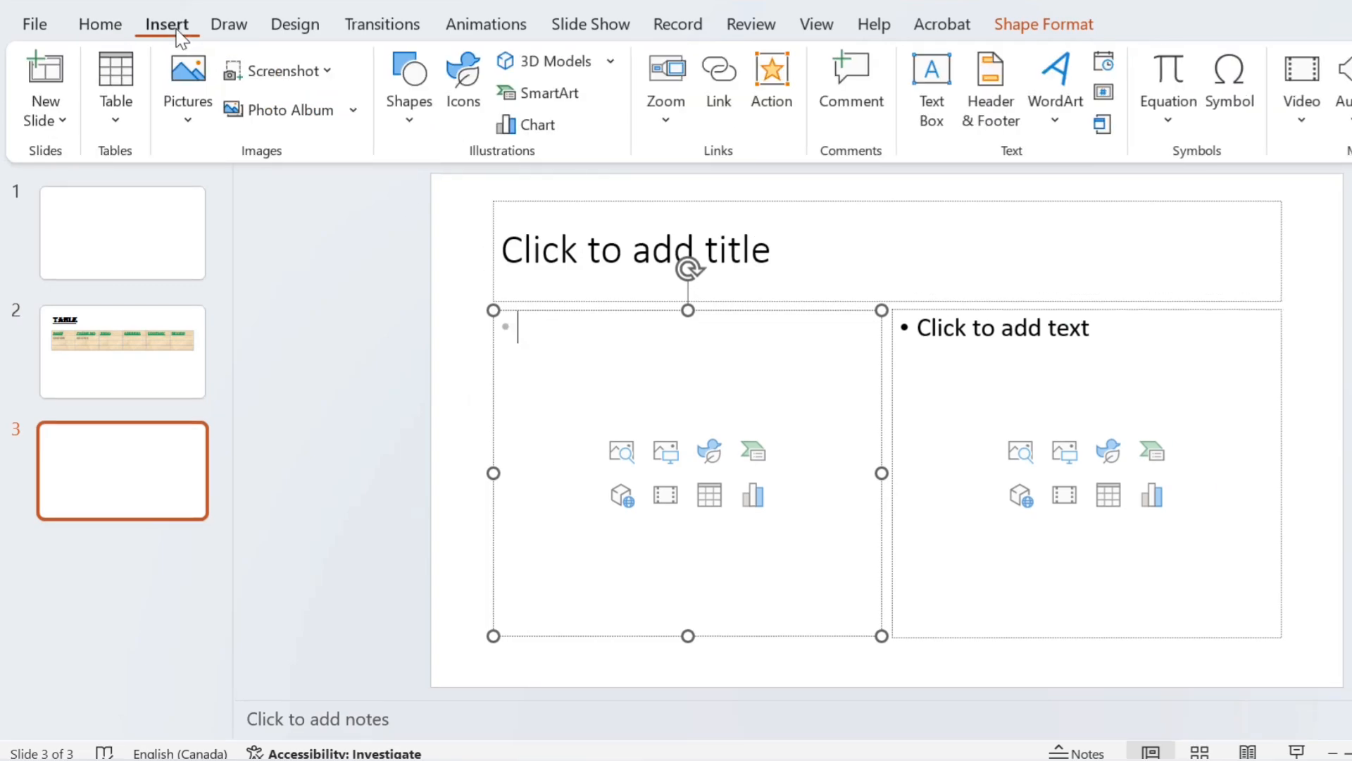
click(115, 124)
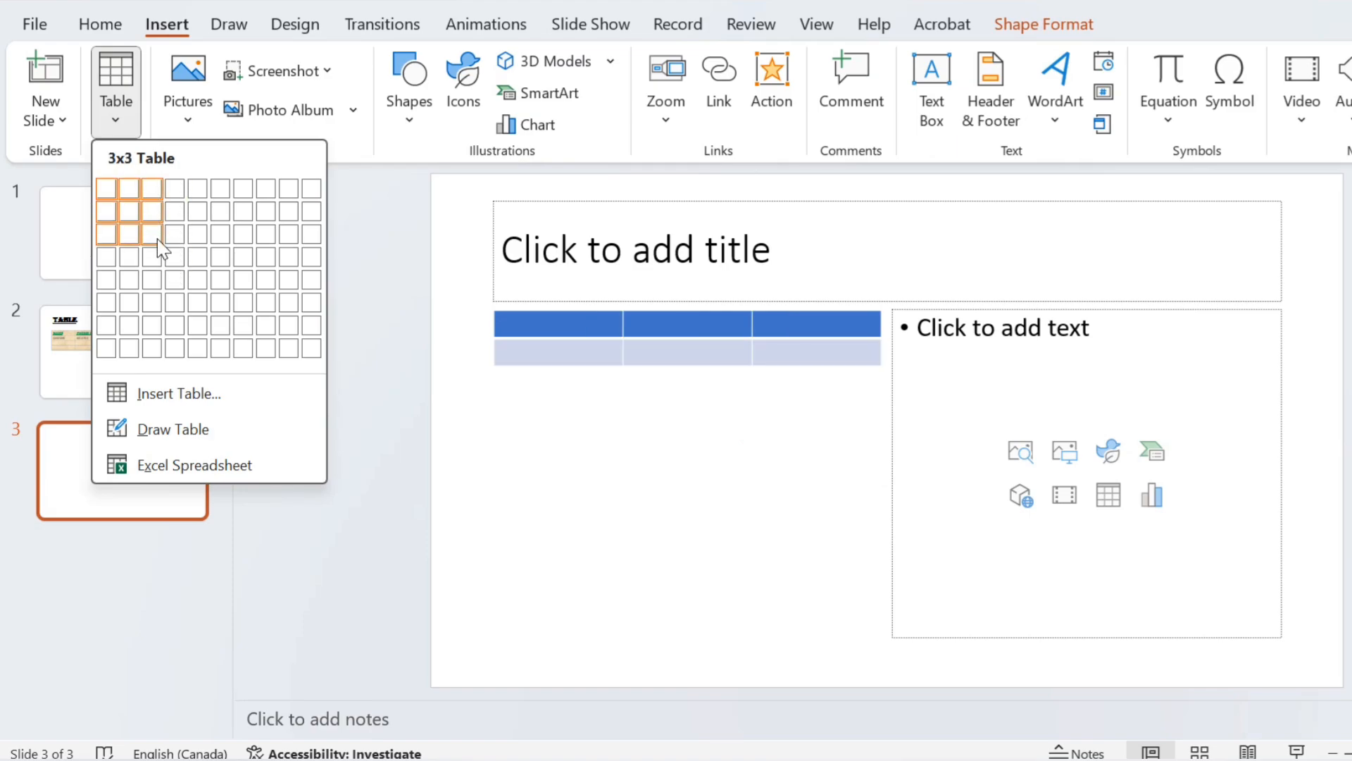
click(157, 281)
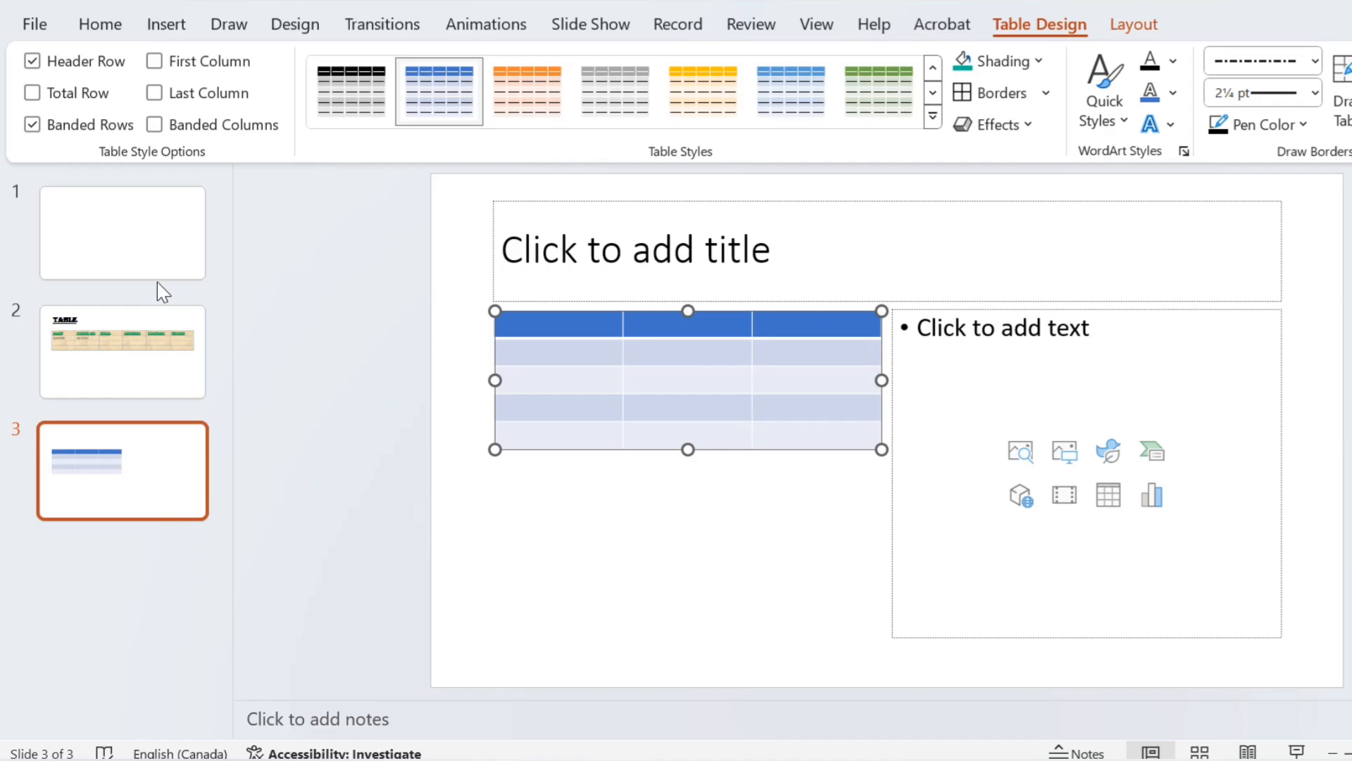
click(883, 93)
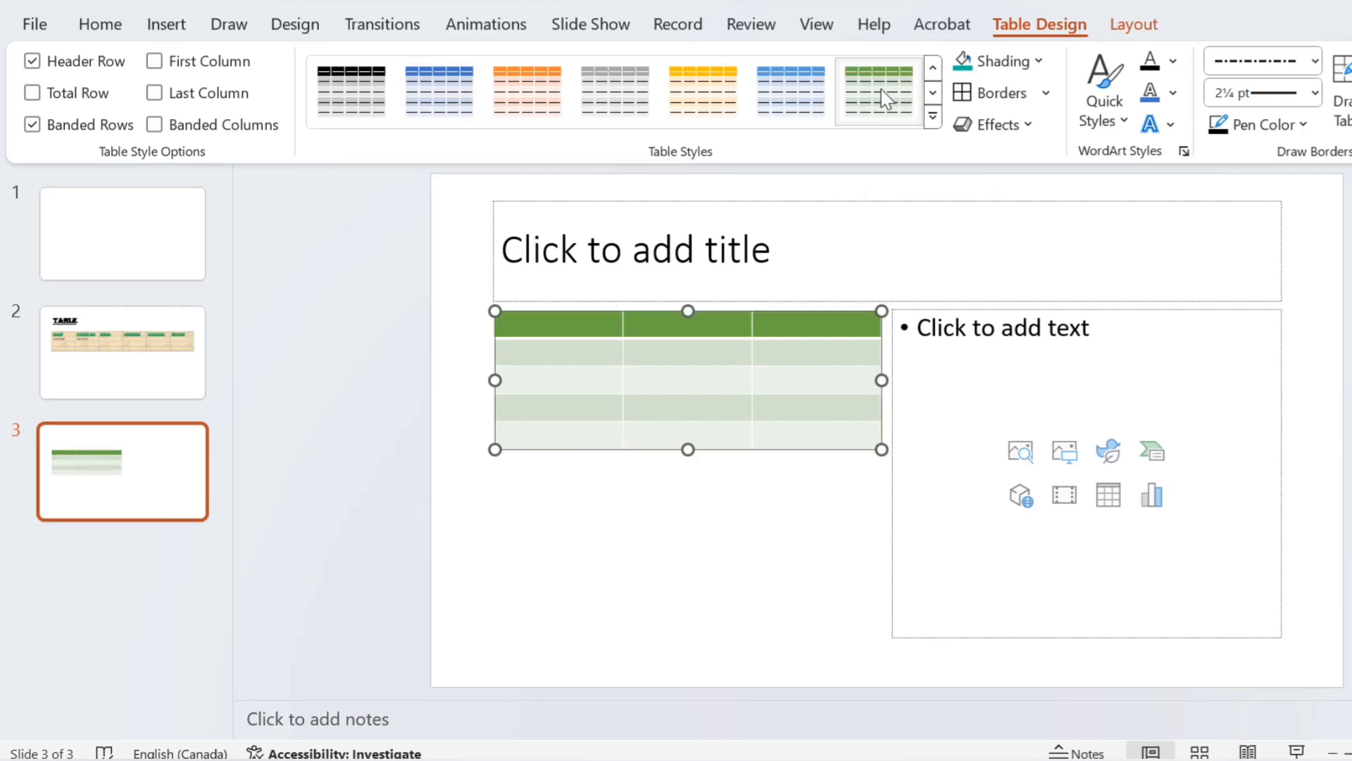
Return to slide 2 and apply All Borders to its table with the 2¼ pt dash-dot line.
scroll(591, 334, up, 2)
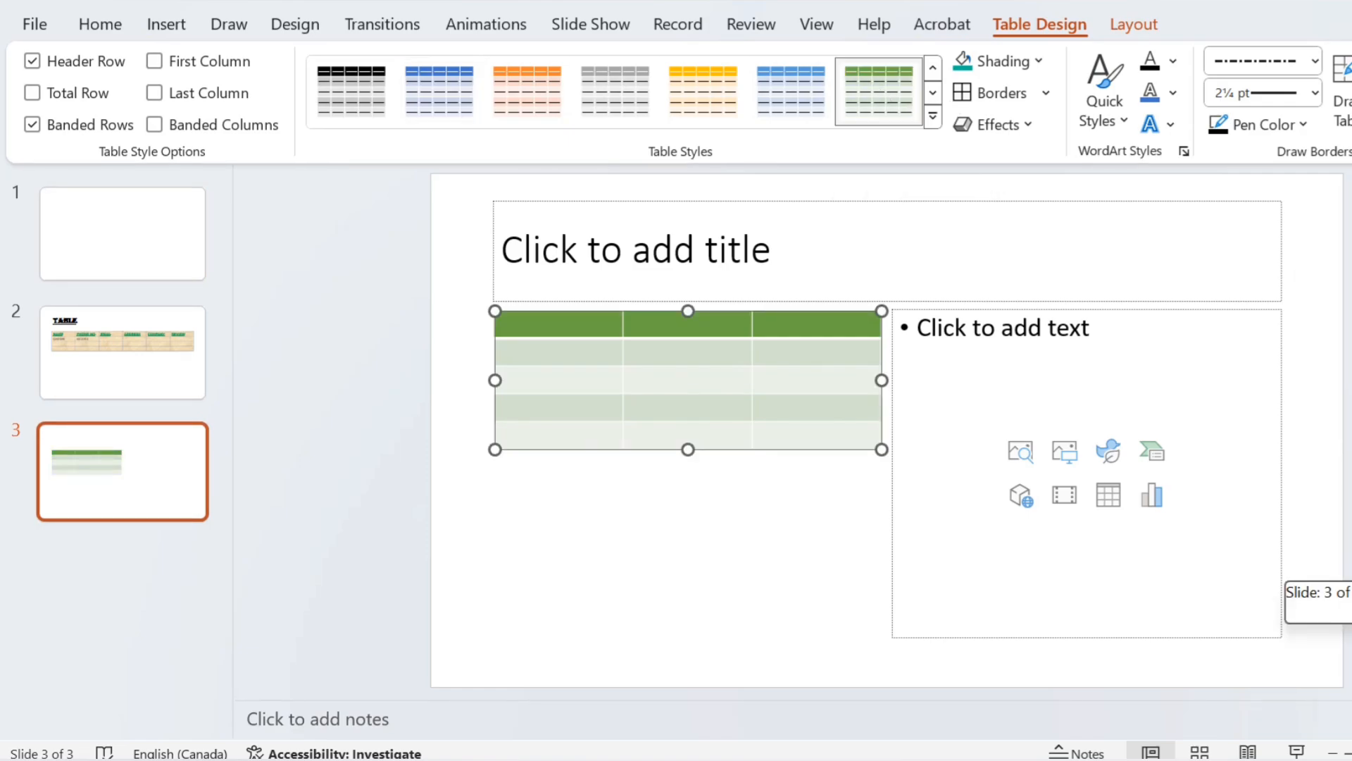
click(861, 374)
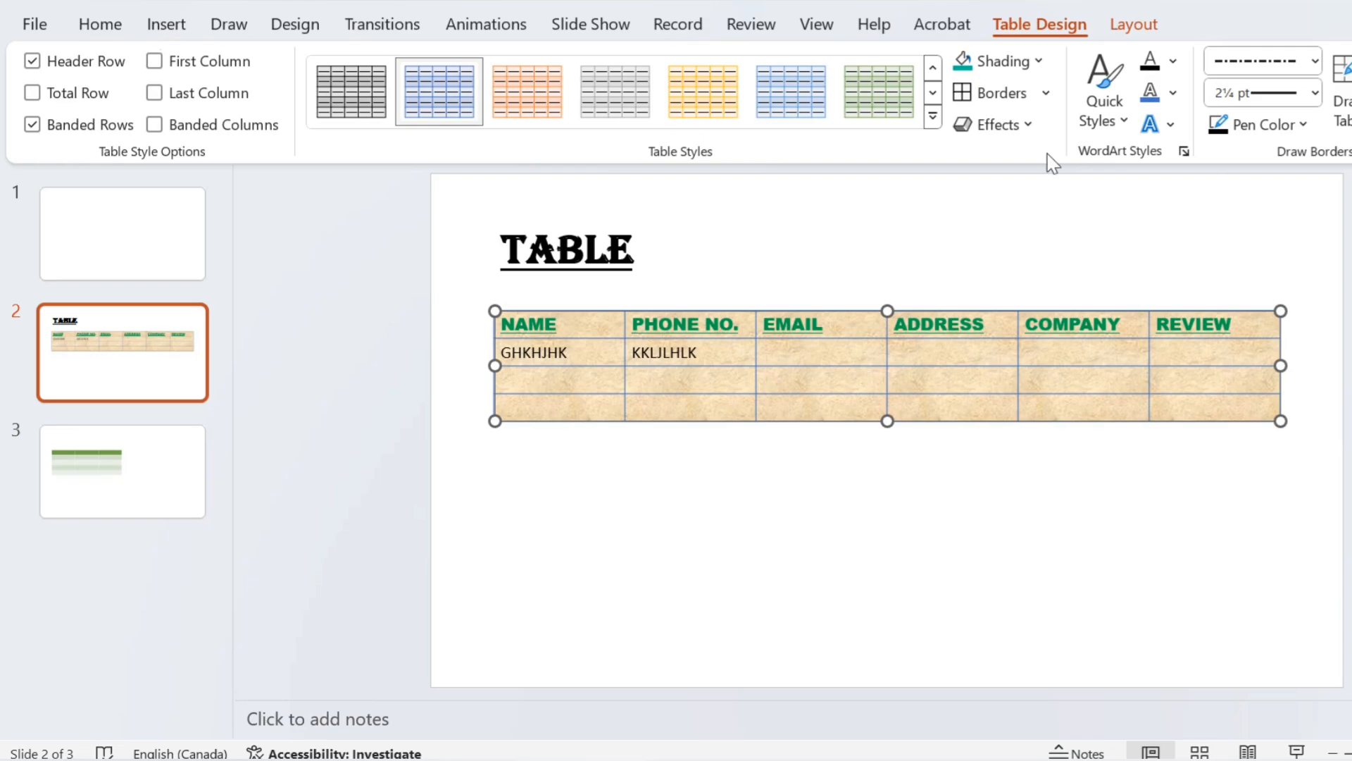
click(1046, 94)
click(1031, 165)
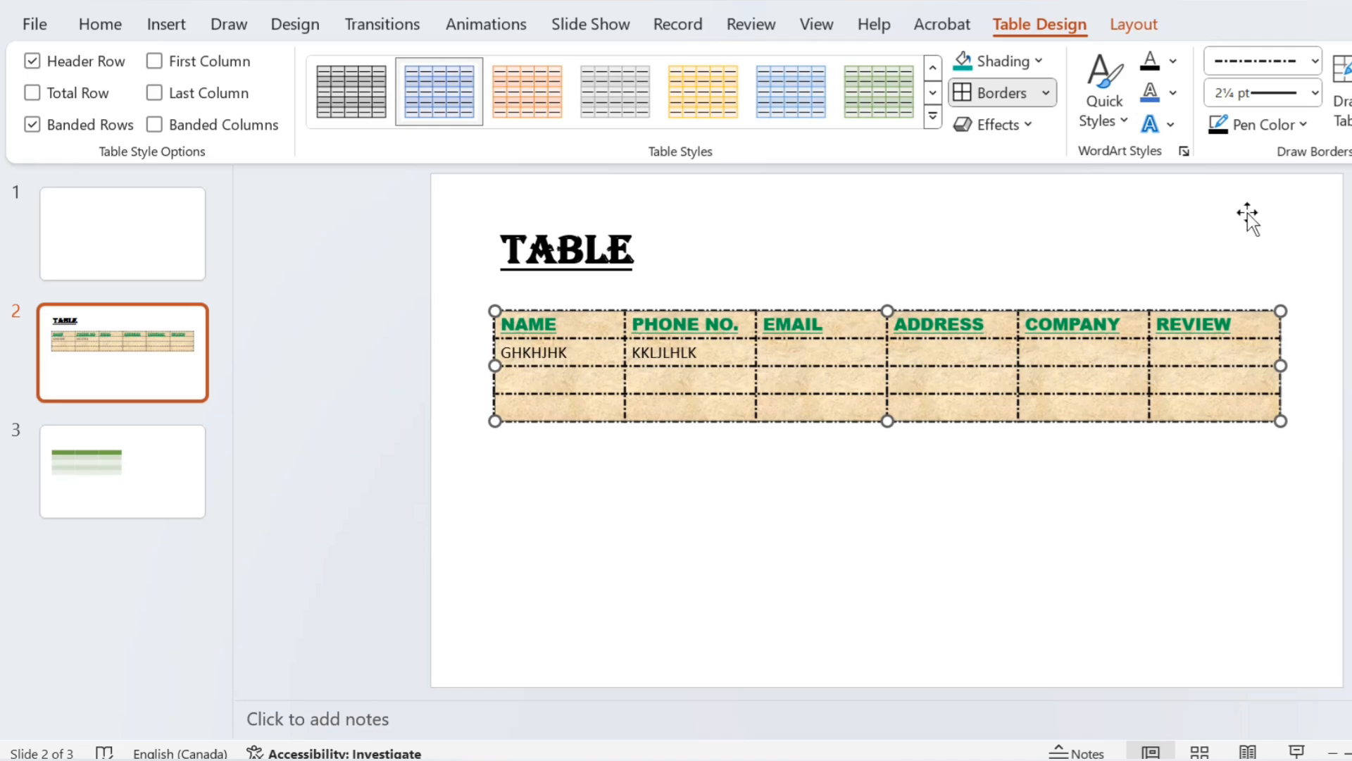
Switch the border pen style to a solid line and apply it to all borders of the table.
click(1315, 61)
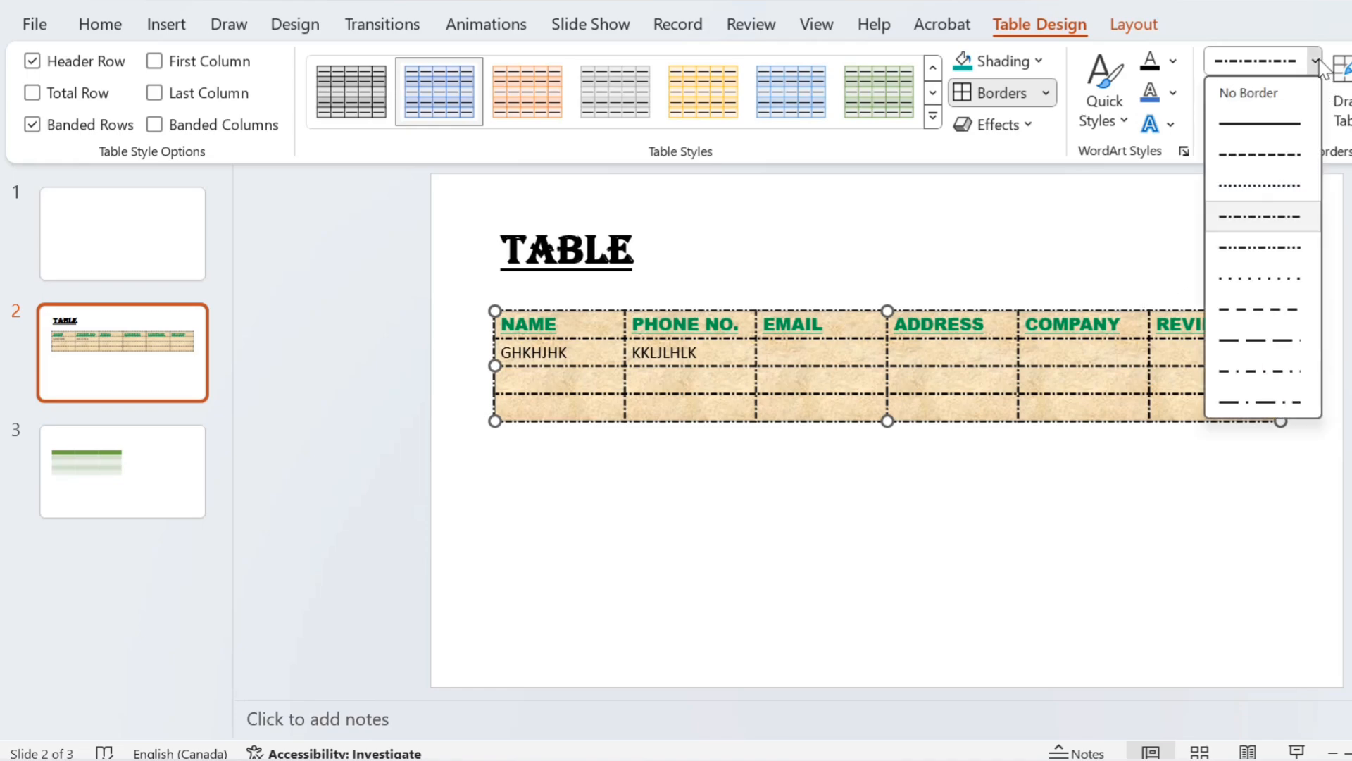
click(1289, 125)
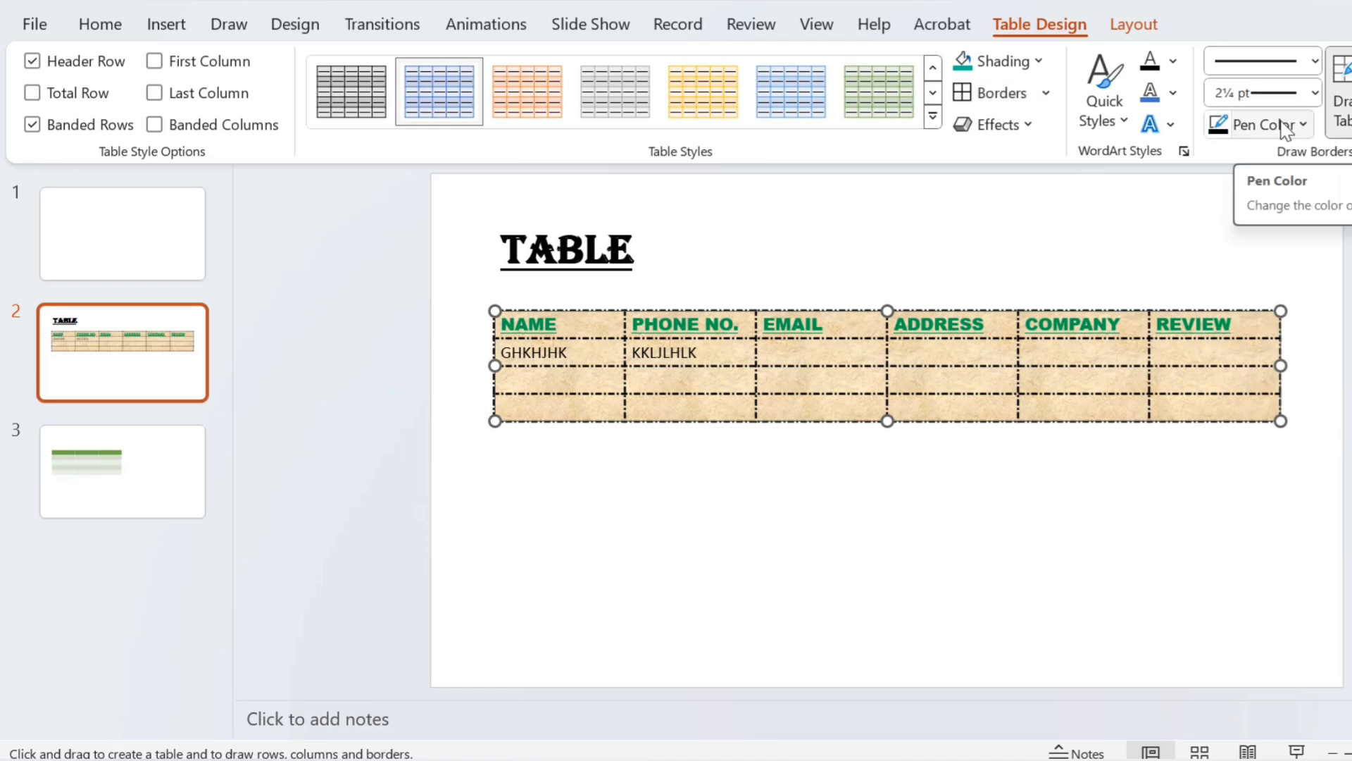
click(1038, 93)
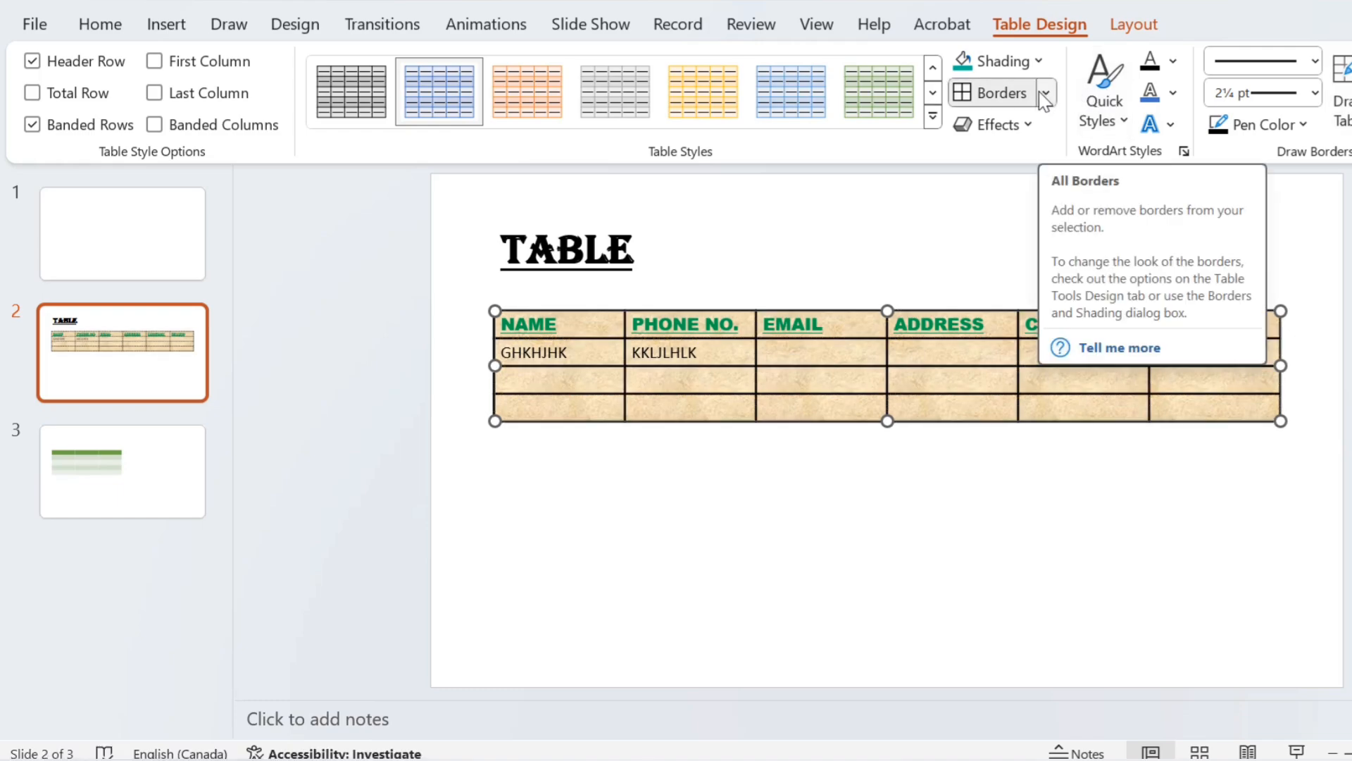
Turn off the table's outside and inside borders, and restore them with All Borders.
click(1045, 93)
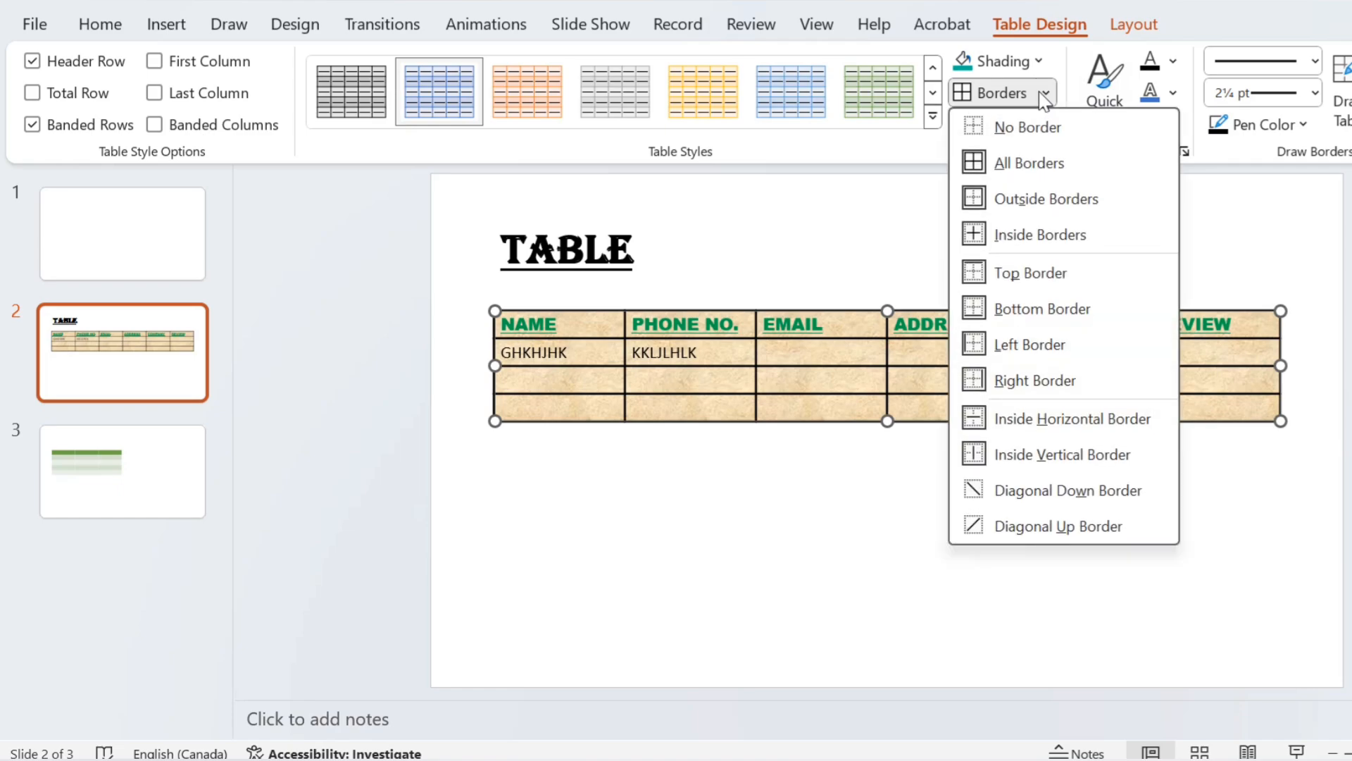
click(1019, 201)
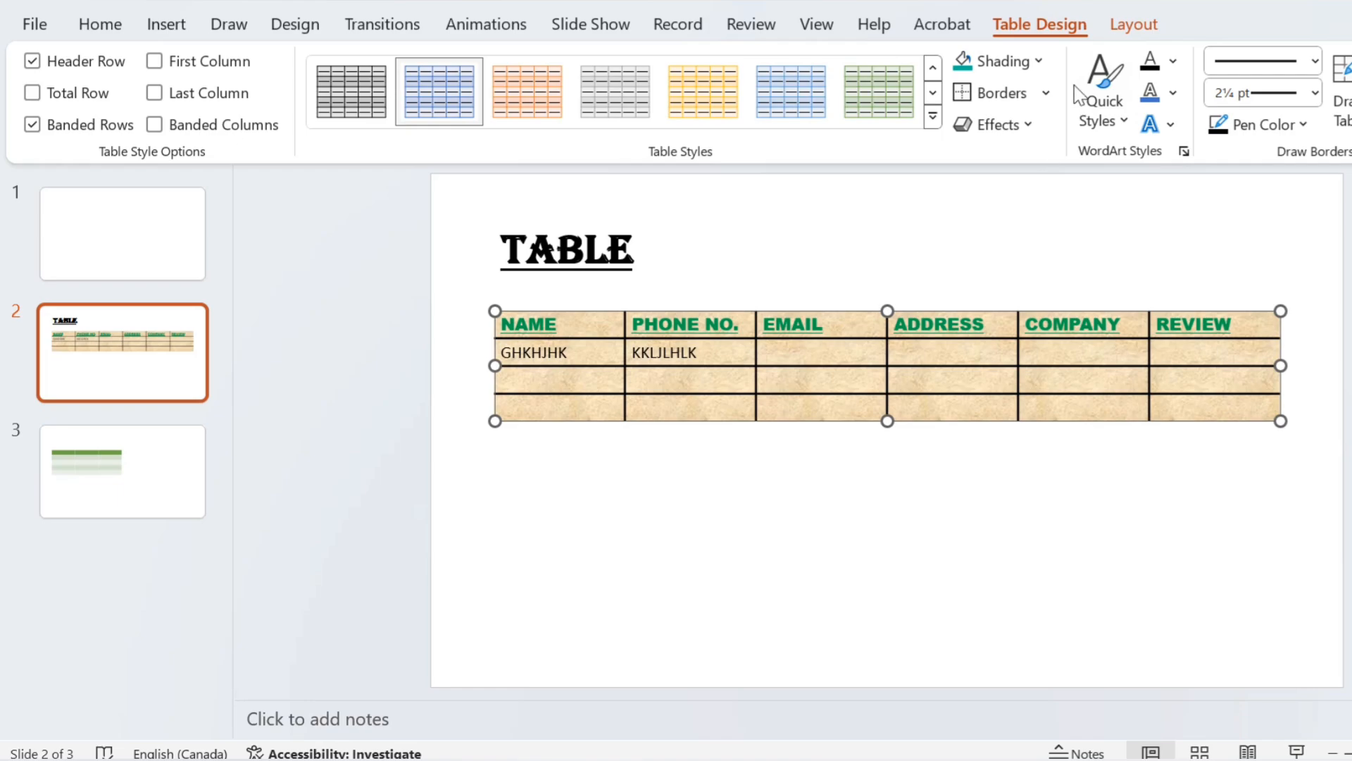
click(1045, 96)
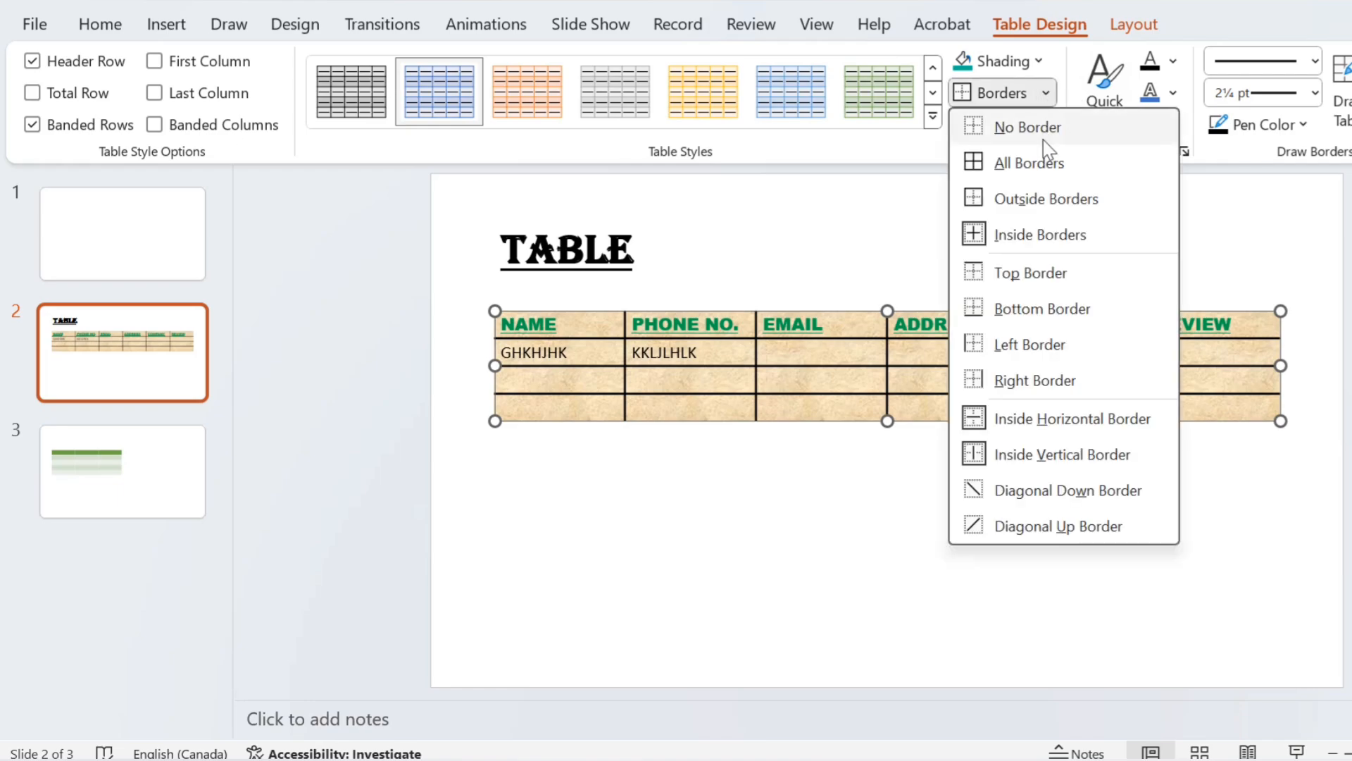
click(1050, 235)
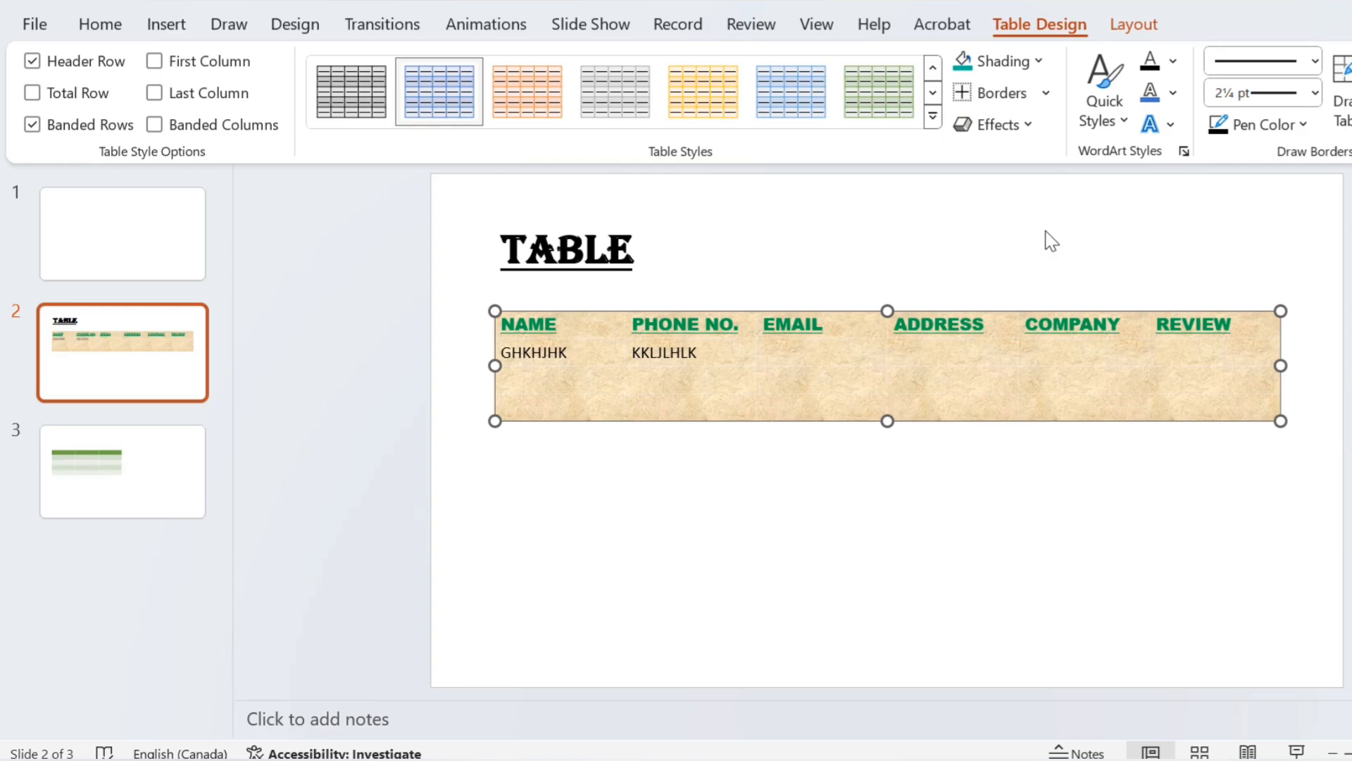
click(1048, 95)
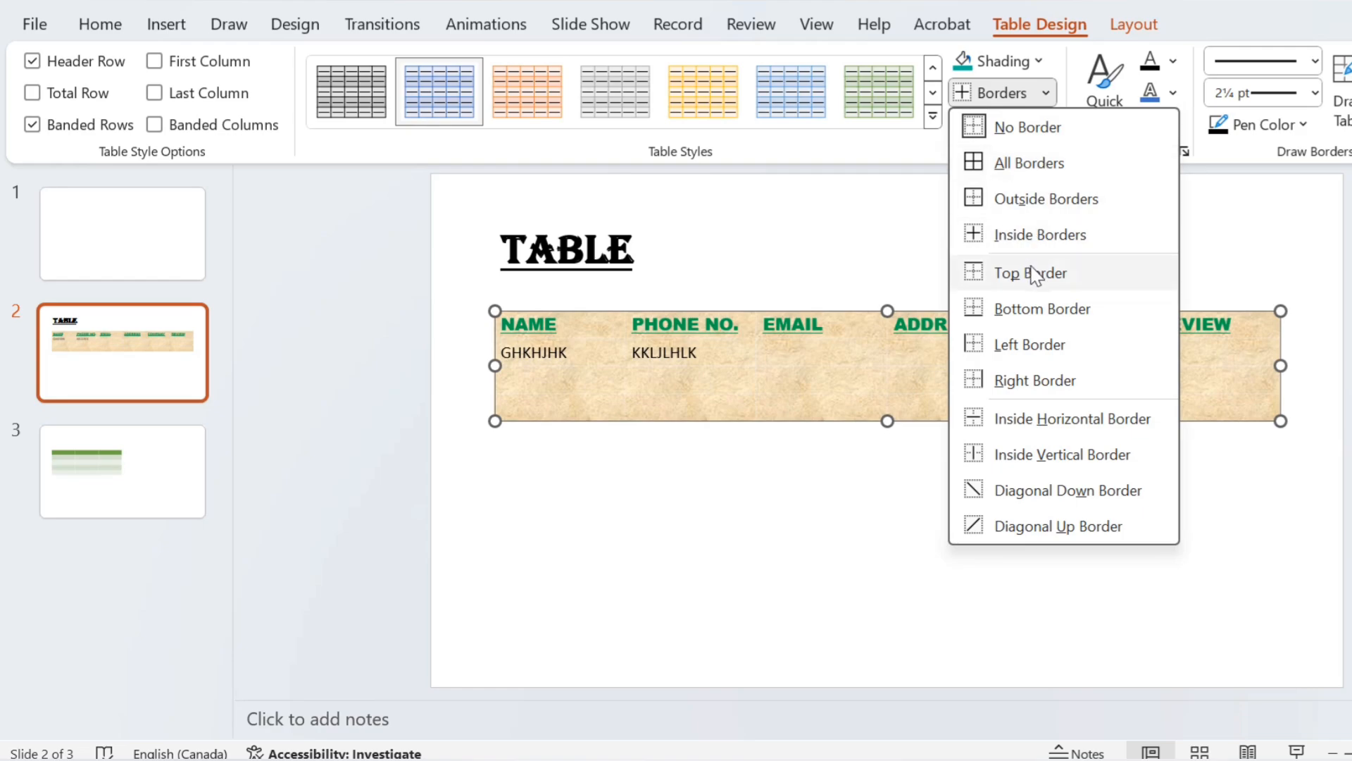
click(1029, 174)
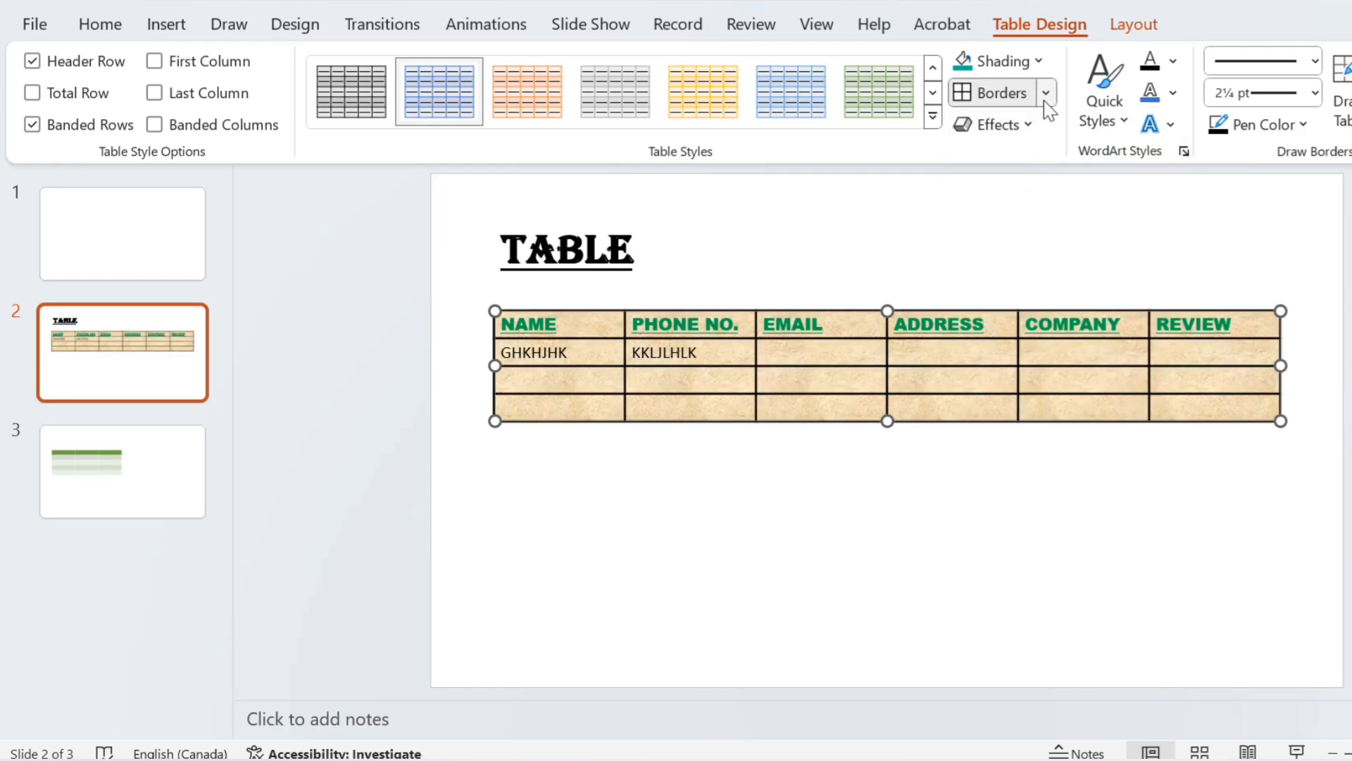
Go to slide 3 and preview the Cell Bevel effects on the table's first header cell.
click(1045, 95)
click(1039, 274)
click(134, 471)
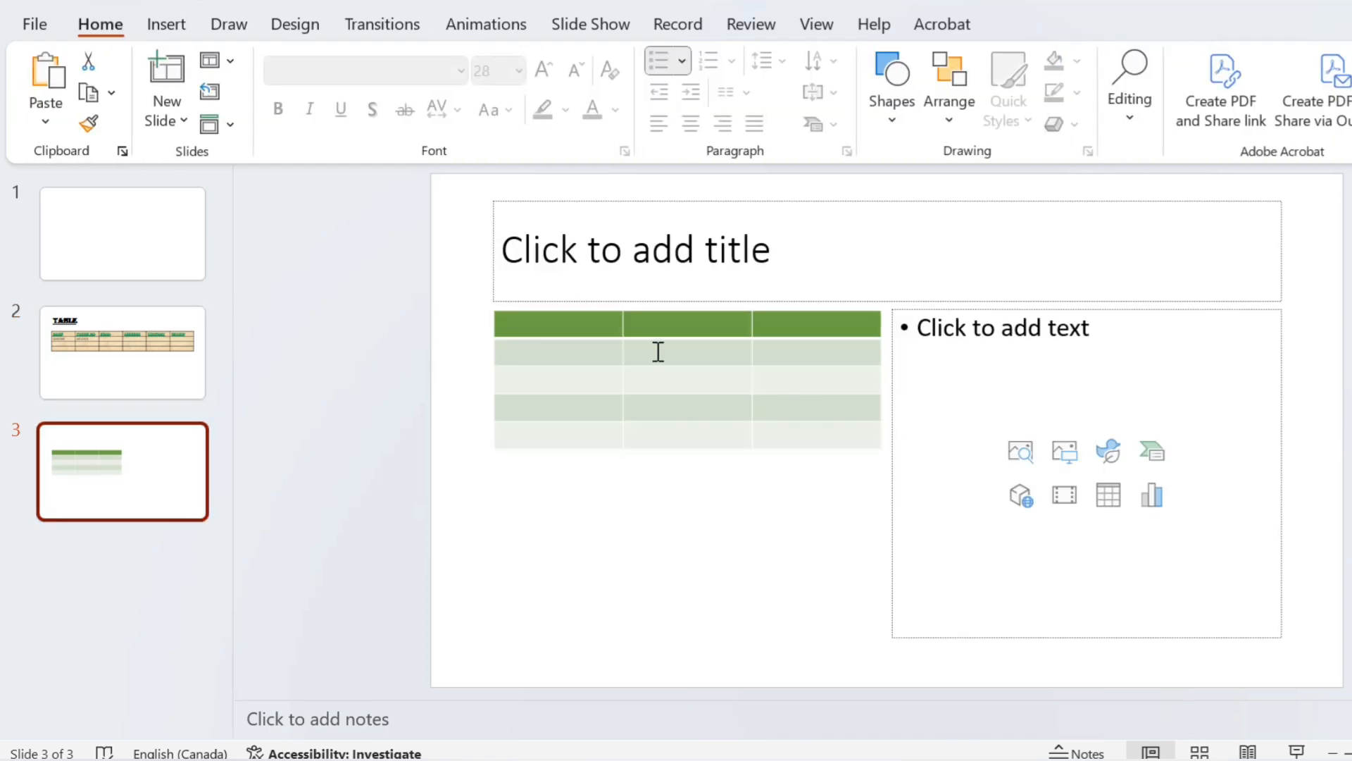
click(596, 319)
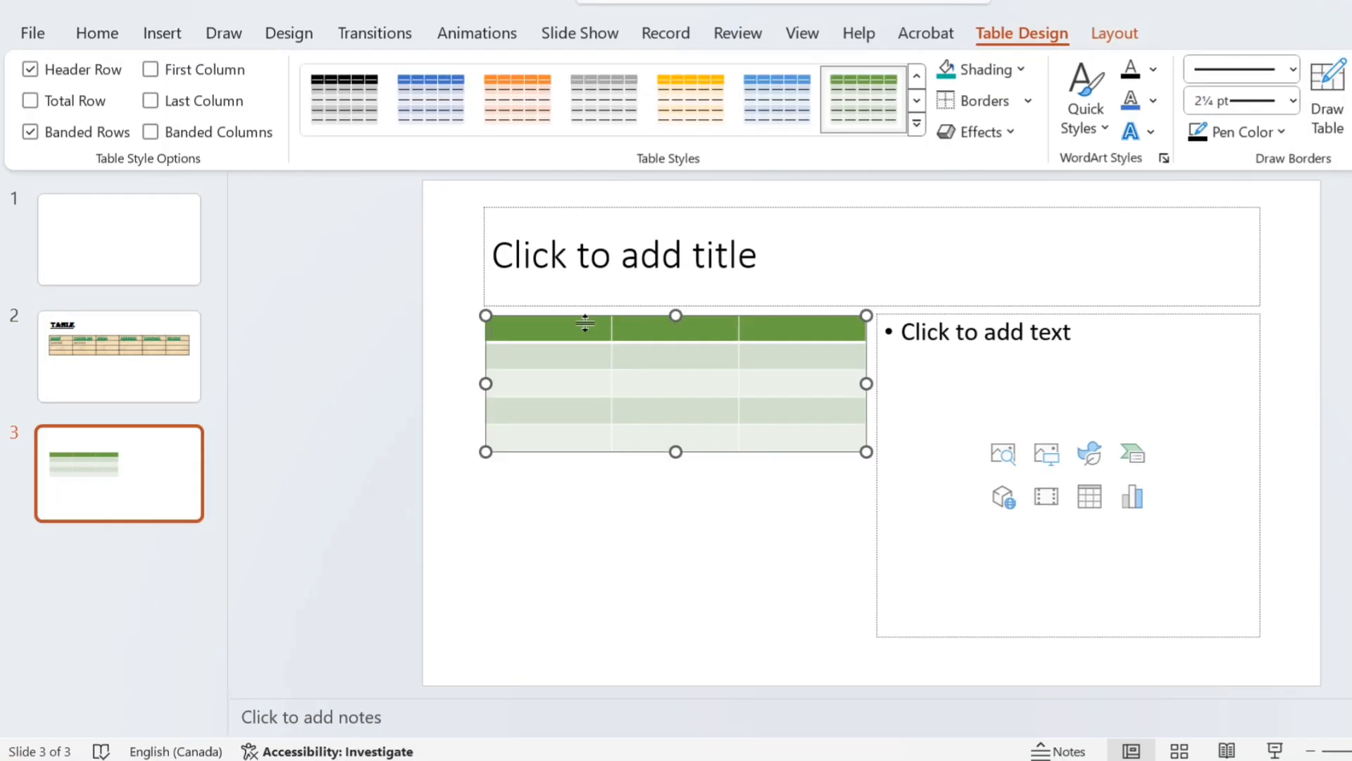
click(978, 134)
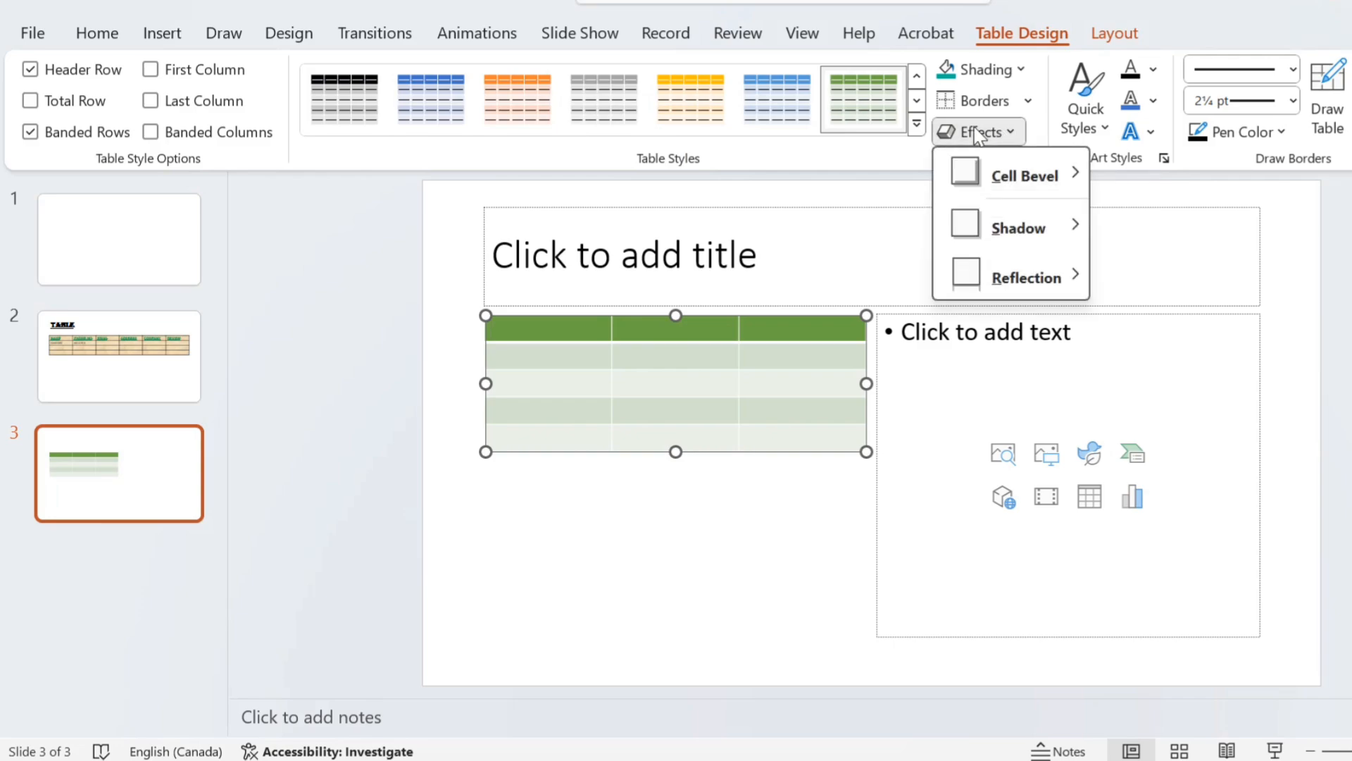
mouse_move(1027, 180)
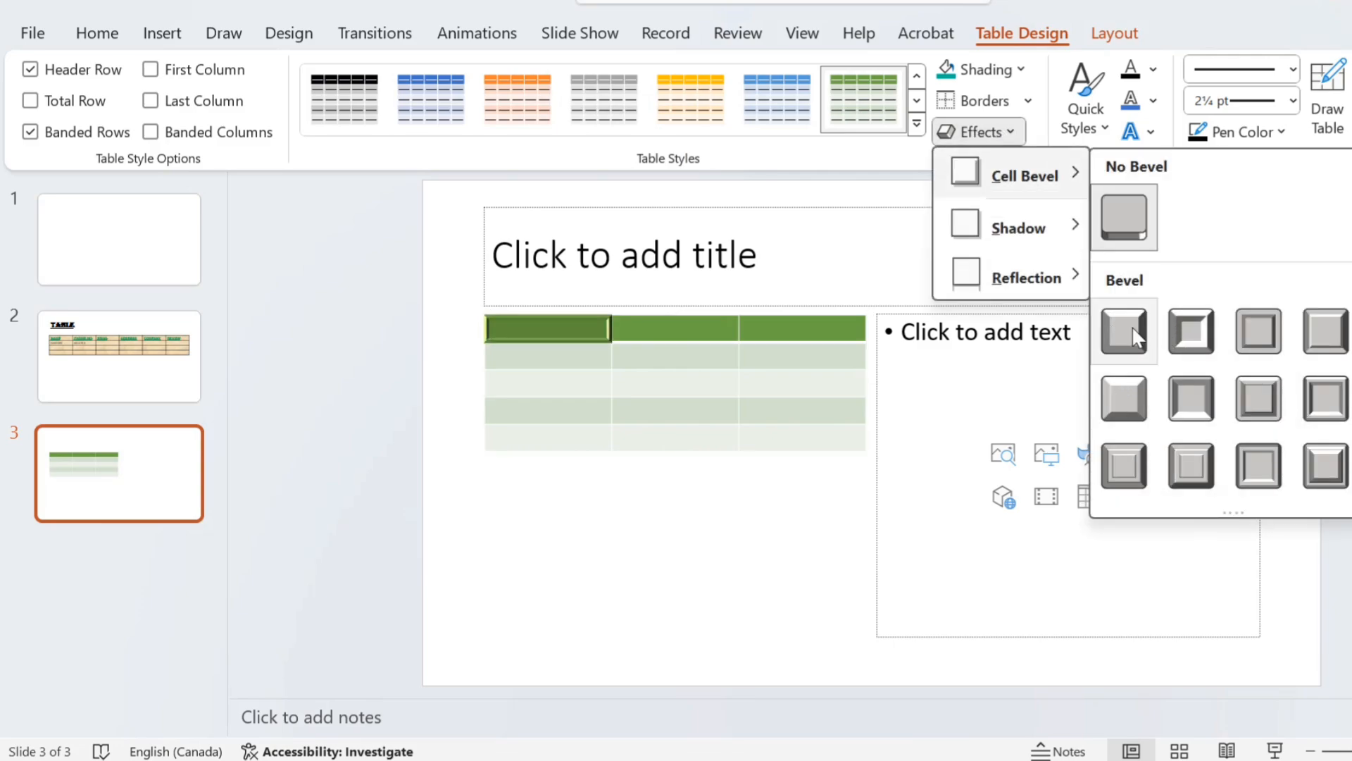
click(441, 323)
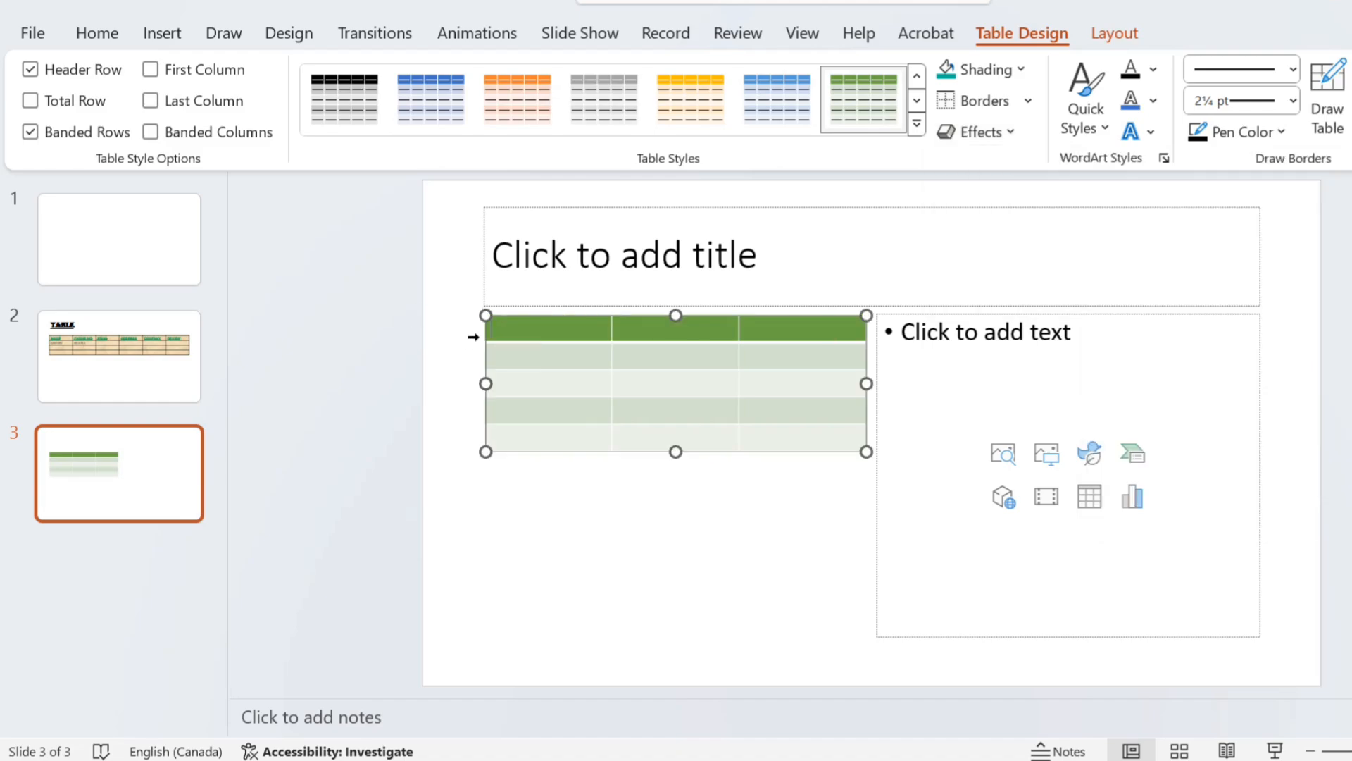
Select all cells of the slide 3 table and preview the Cell Bevel, Shadow and Reflection effects.
drag(468, 336, 472, 444)
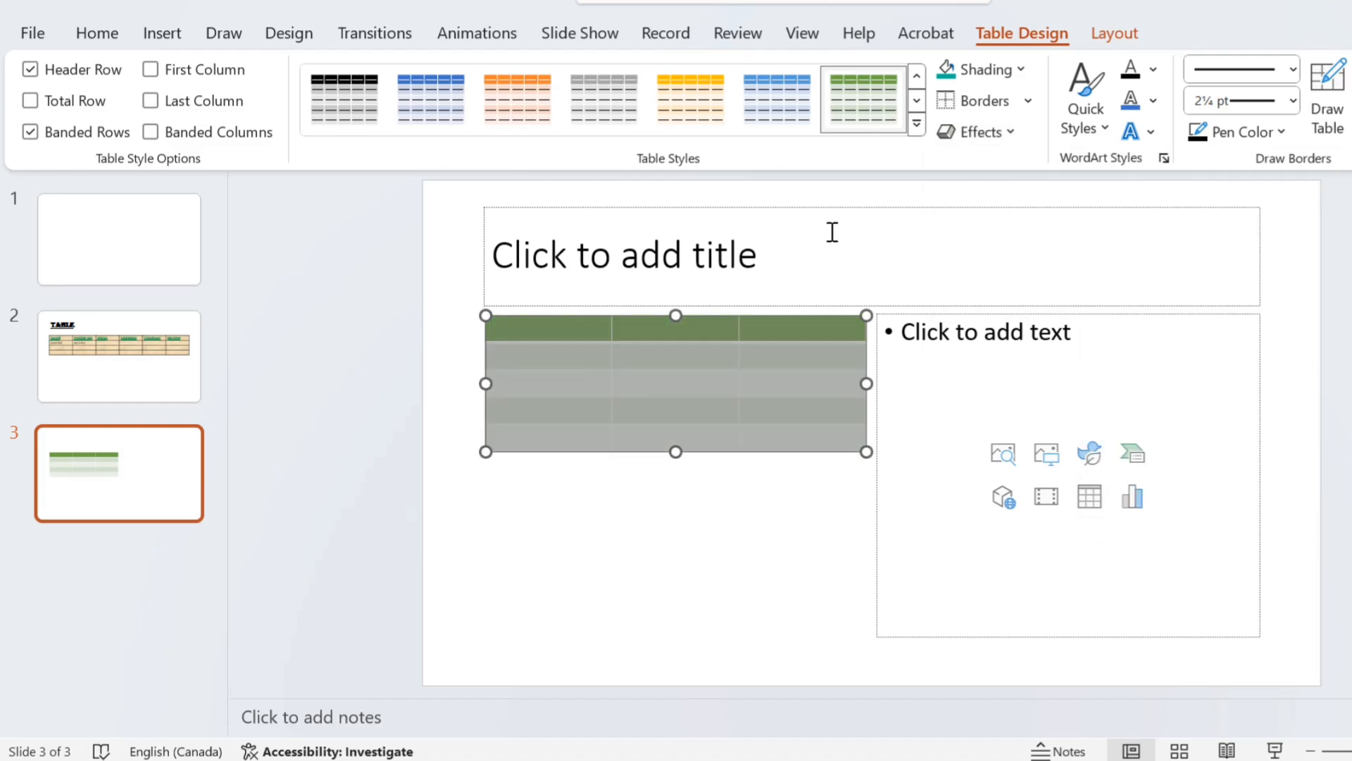
click(982, 132)
mouse_move(1009, 176)
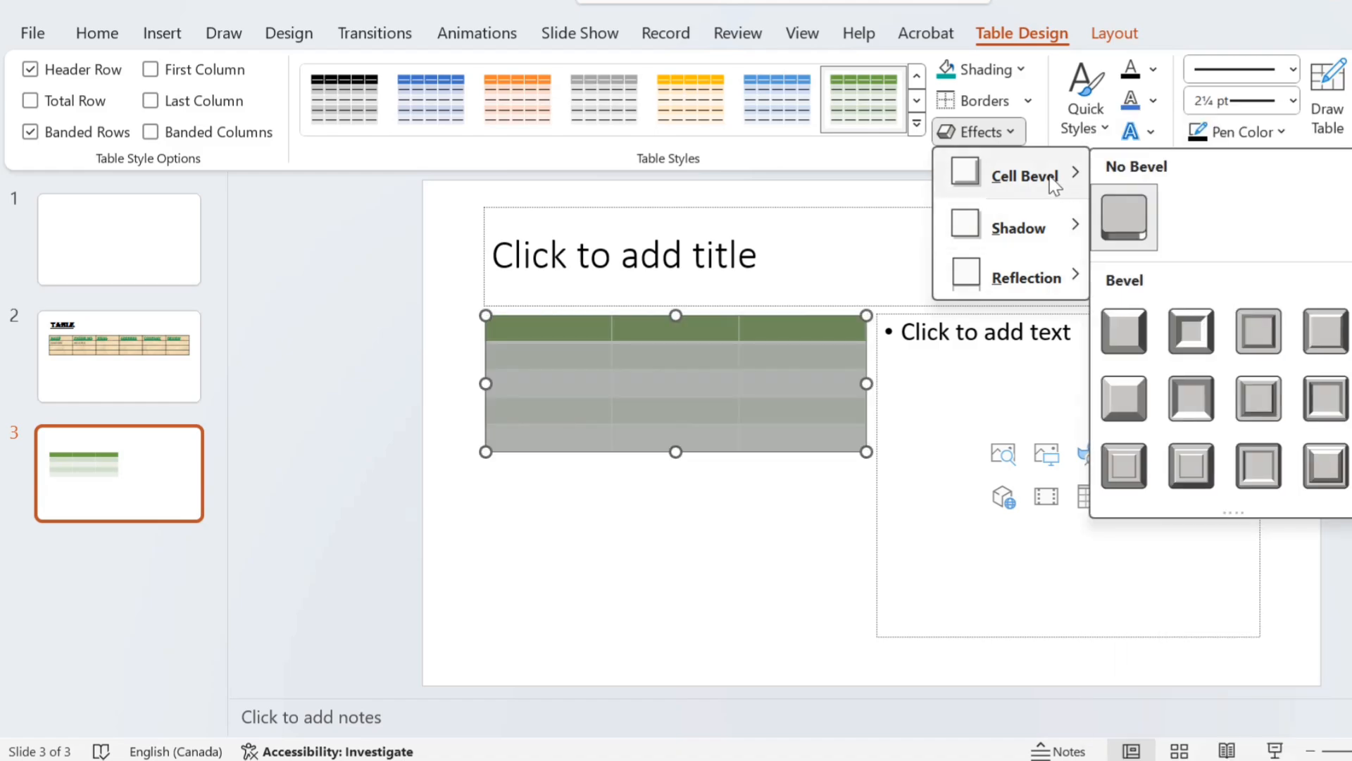
mouse_move(1049, 226)
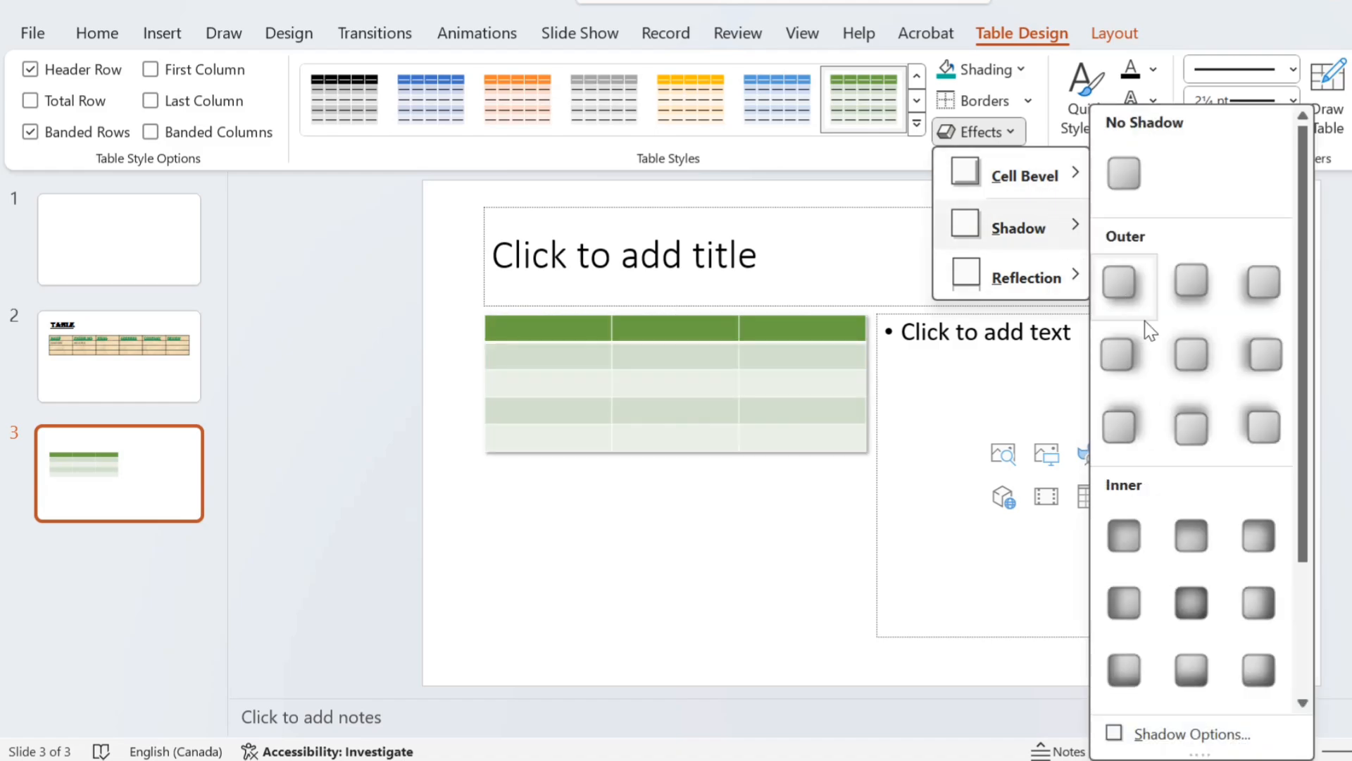
mouse_move(1058, 285)
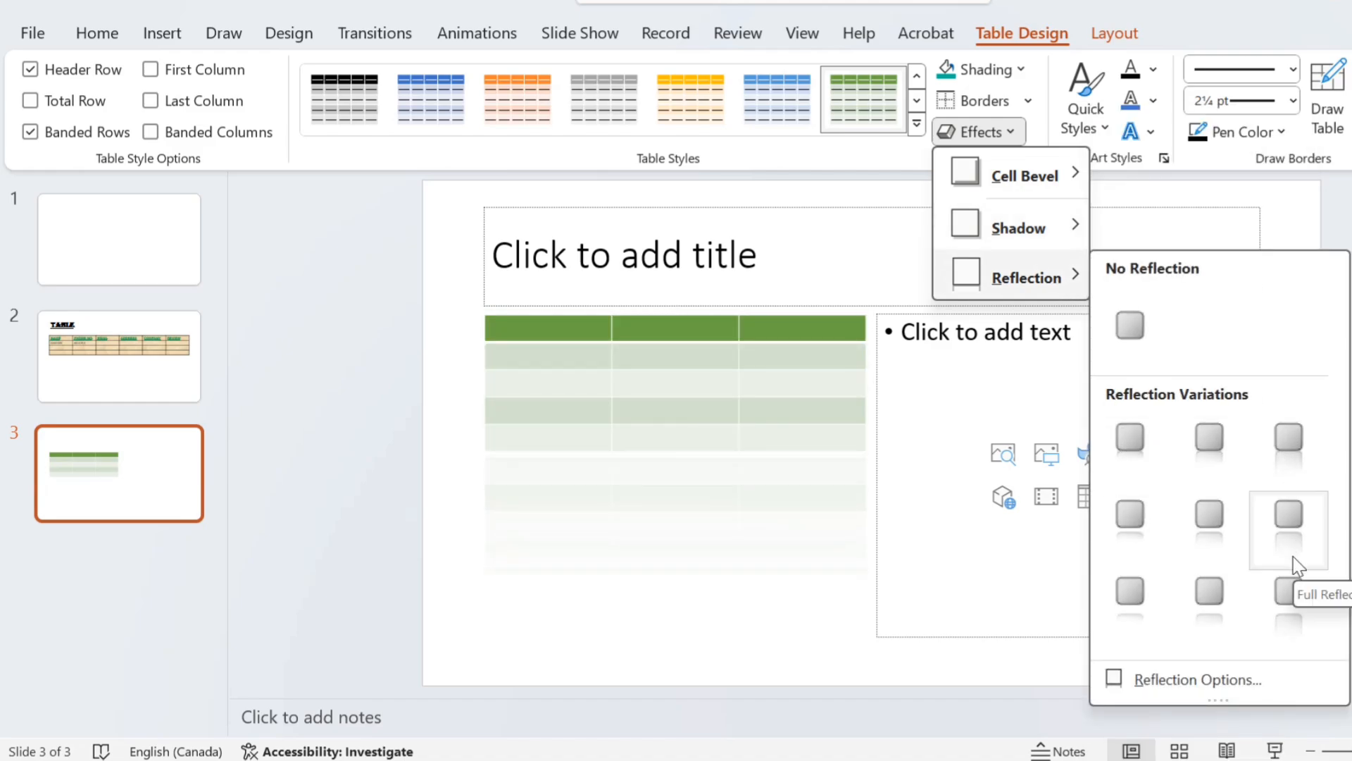
click(745, 568)
click(746, 568)
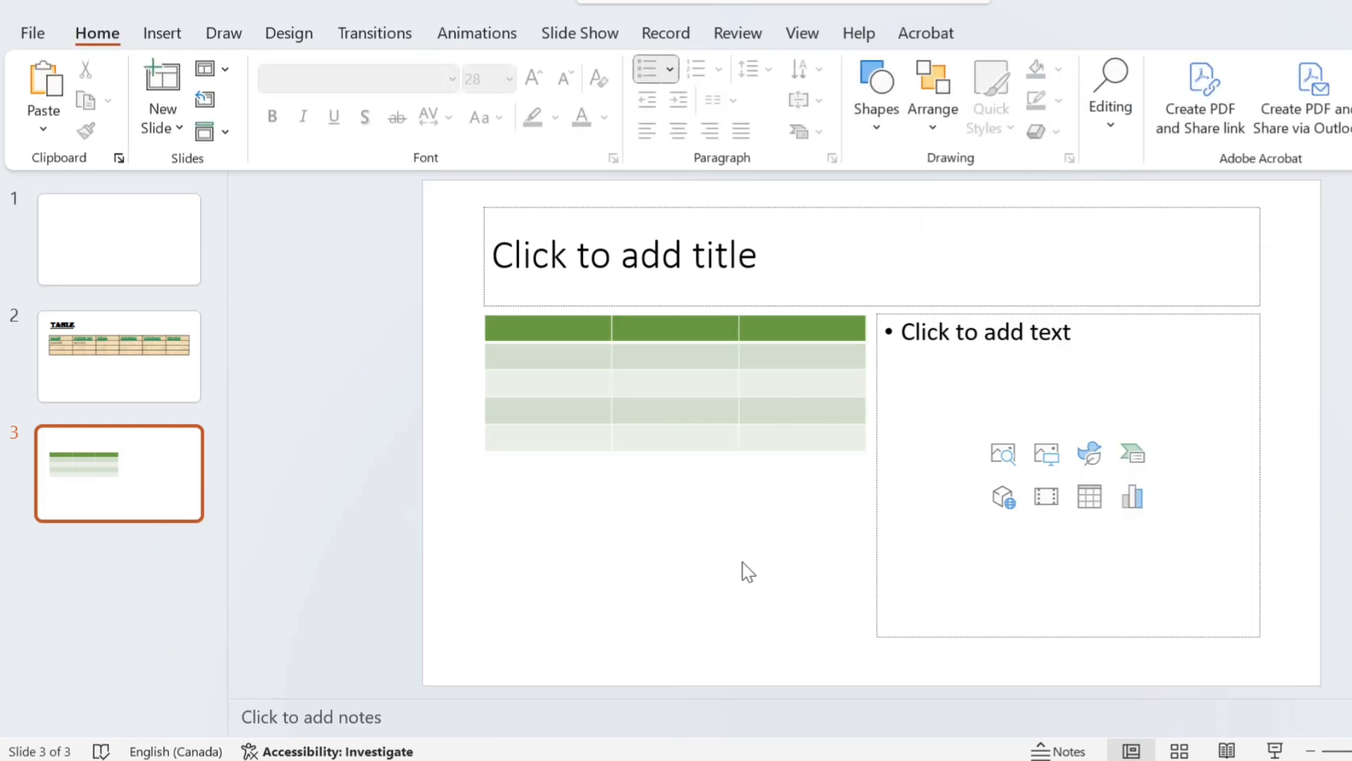
Enter NAME in the table's first header cell and color the text with the blue theme color.
click(551, 329)
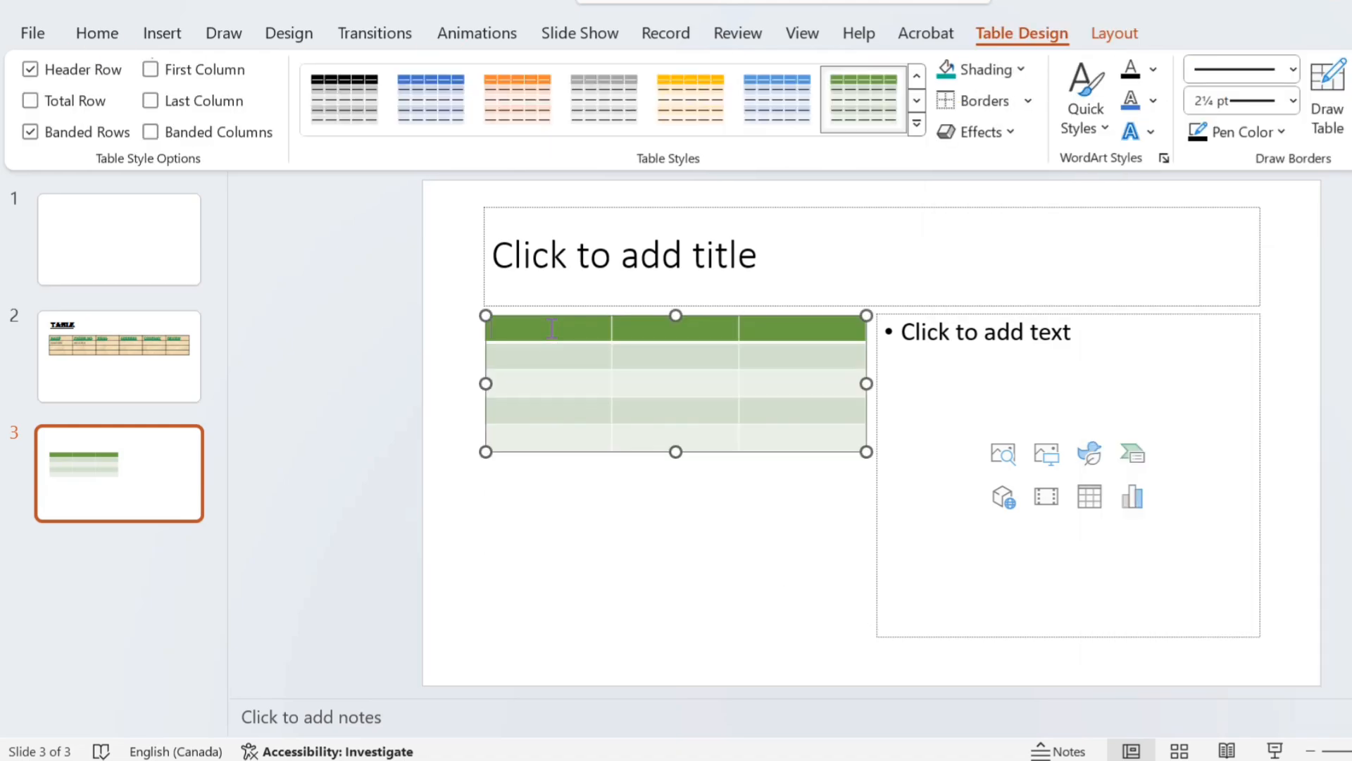
text(NAME)
drag(537, 328, 495, 328)
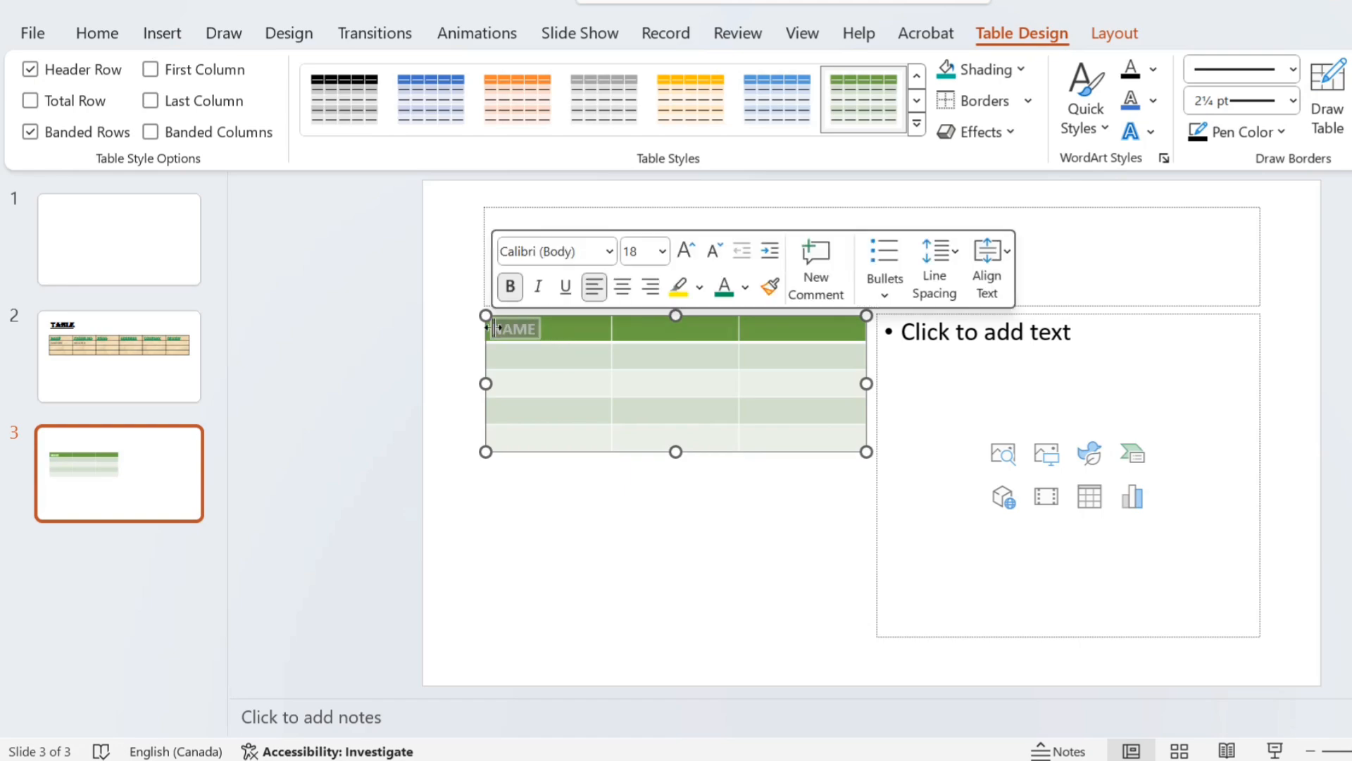
click(745, 287)
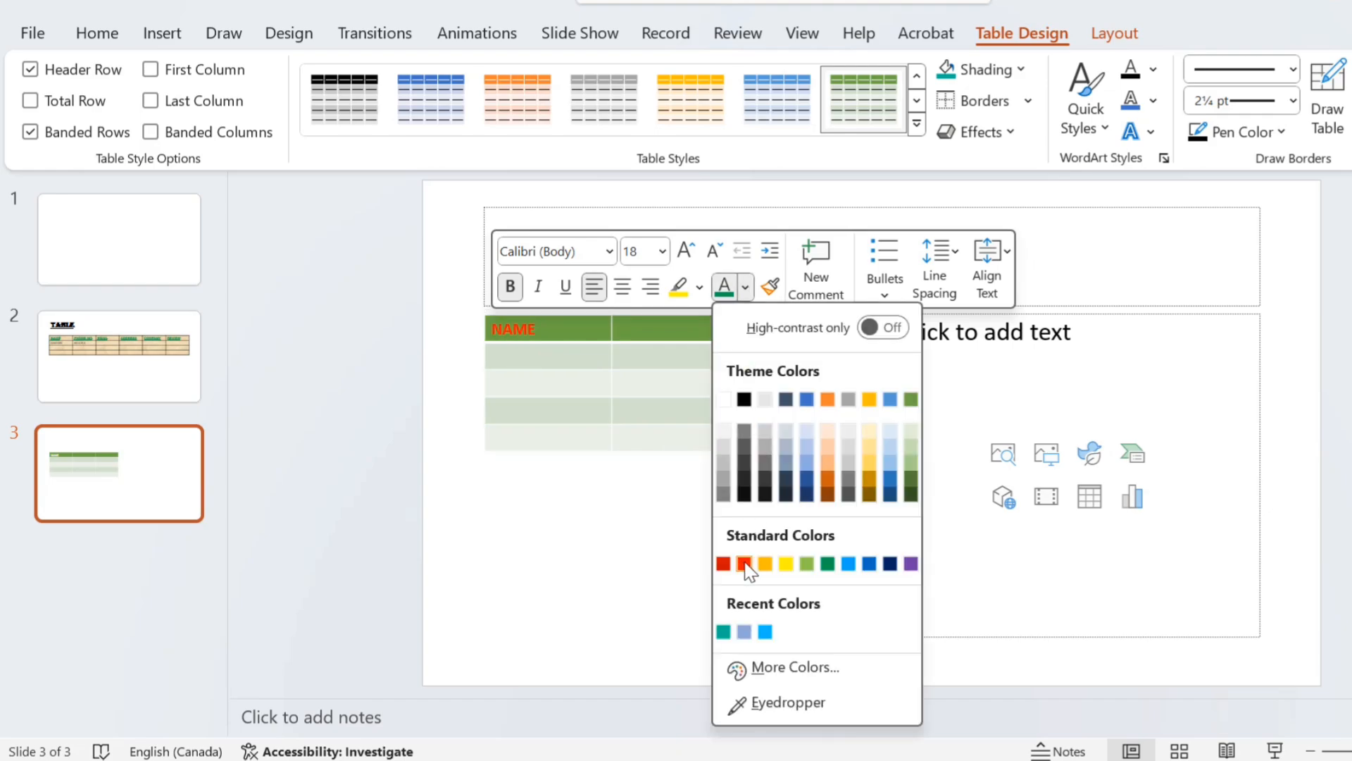
click(808, 400)
Format the NAME heading as 44 pt Aharoni and widen the first column until the word fits on one line.
click(662, 252)
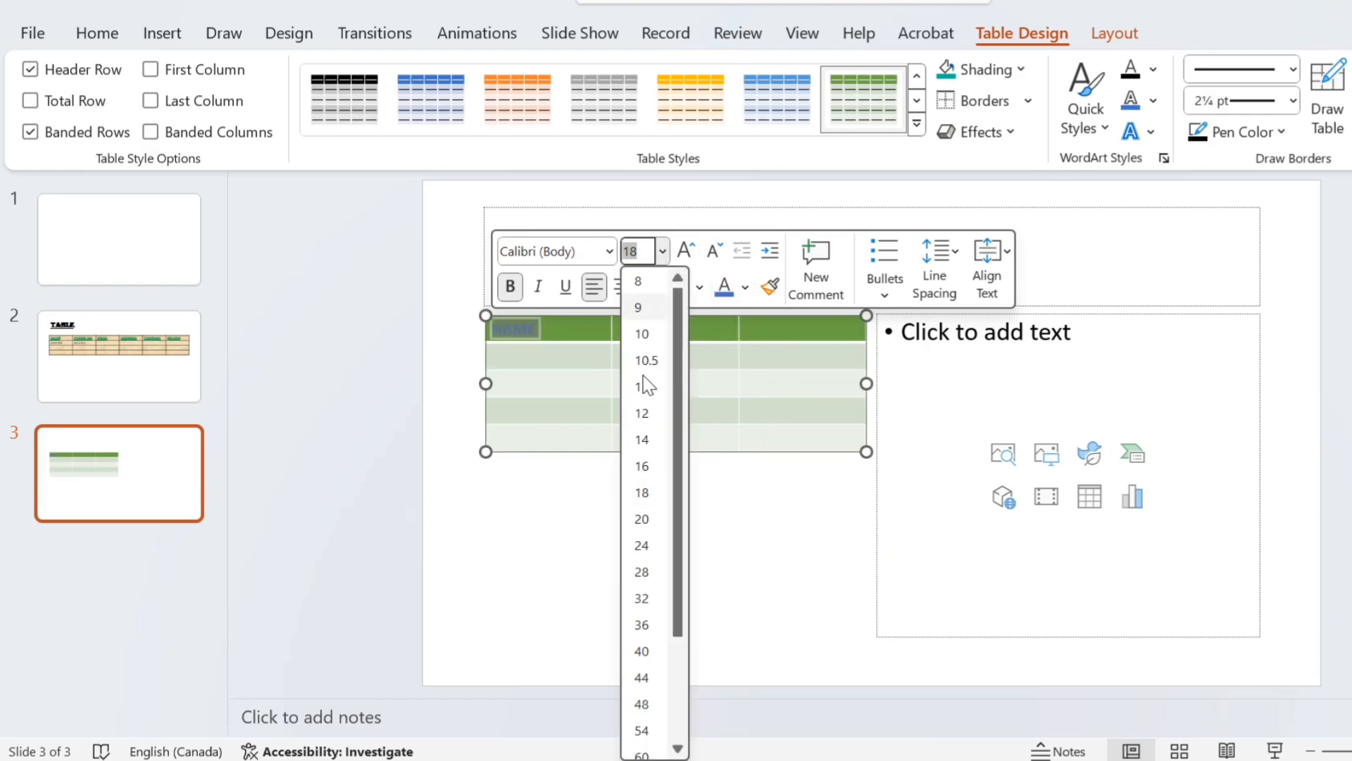
click(645, 678)
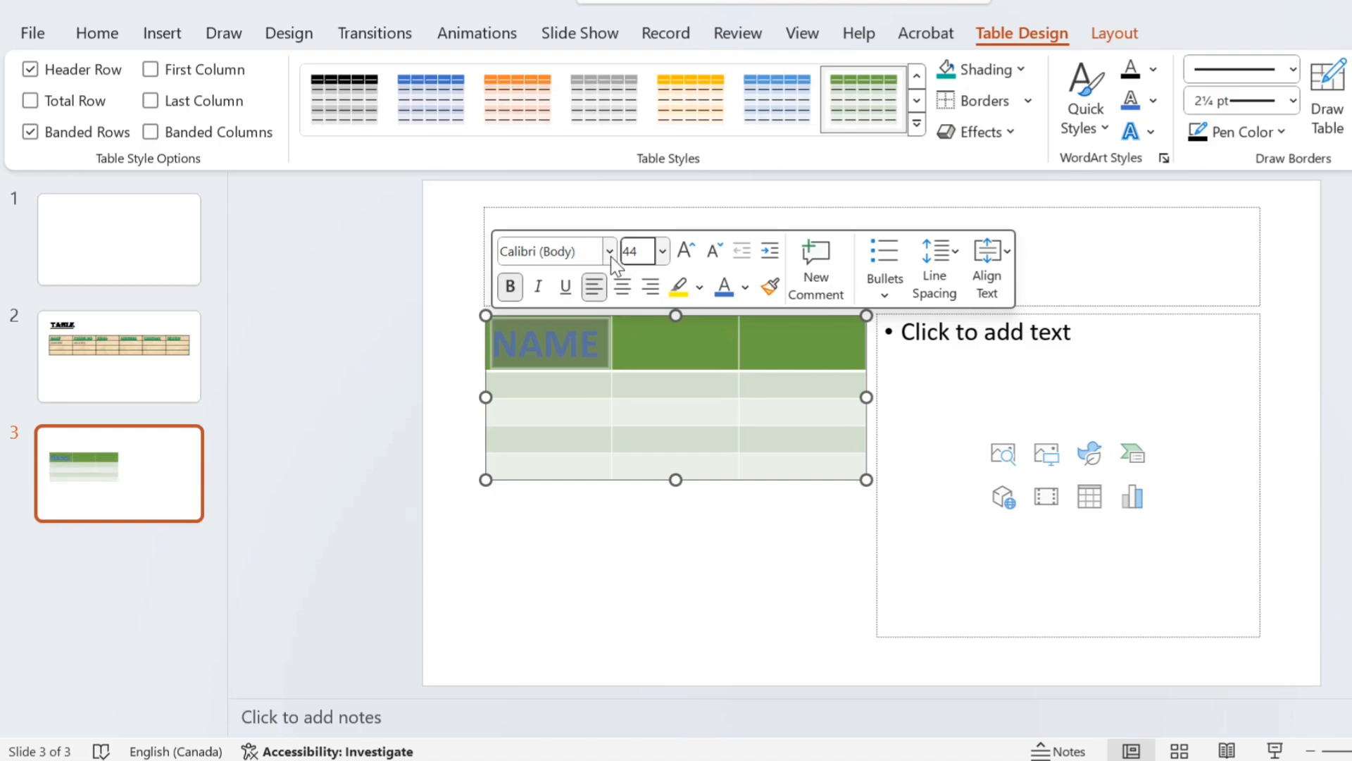
click(609, 251)
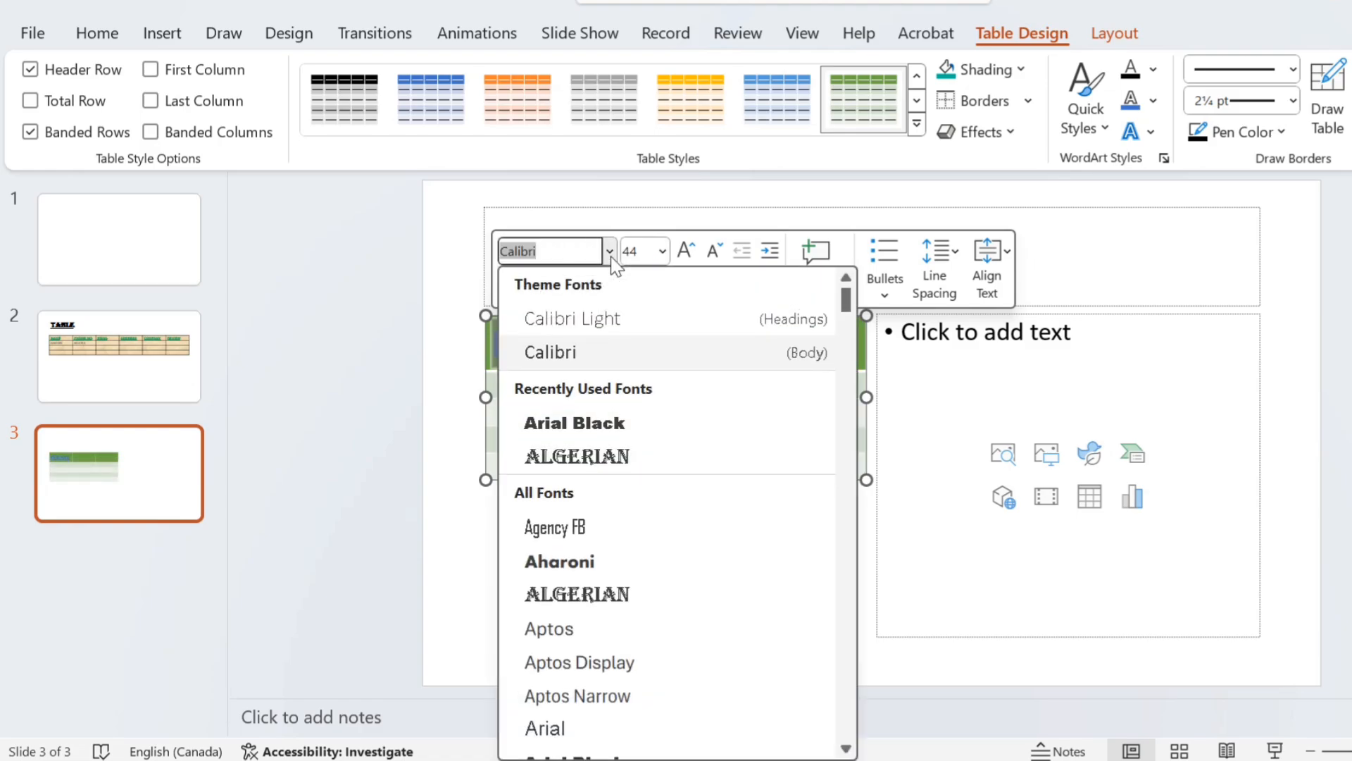
click(598, 559)
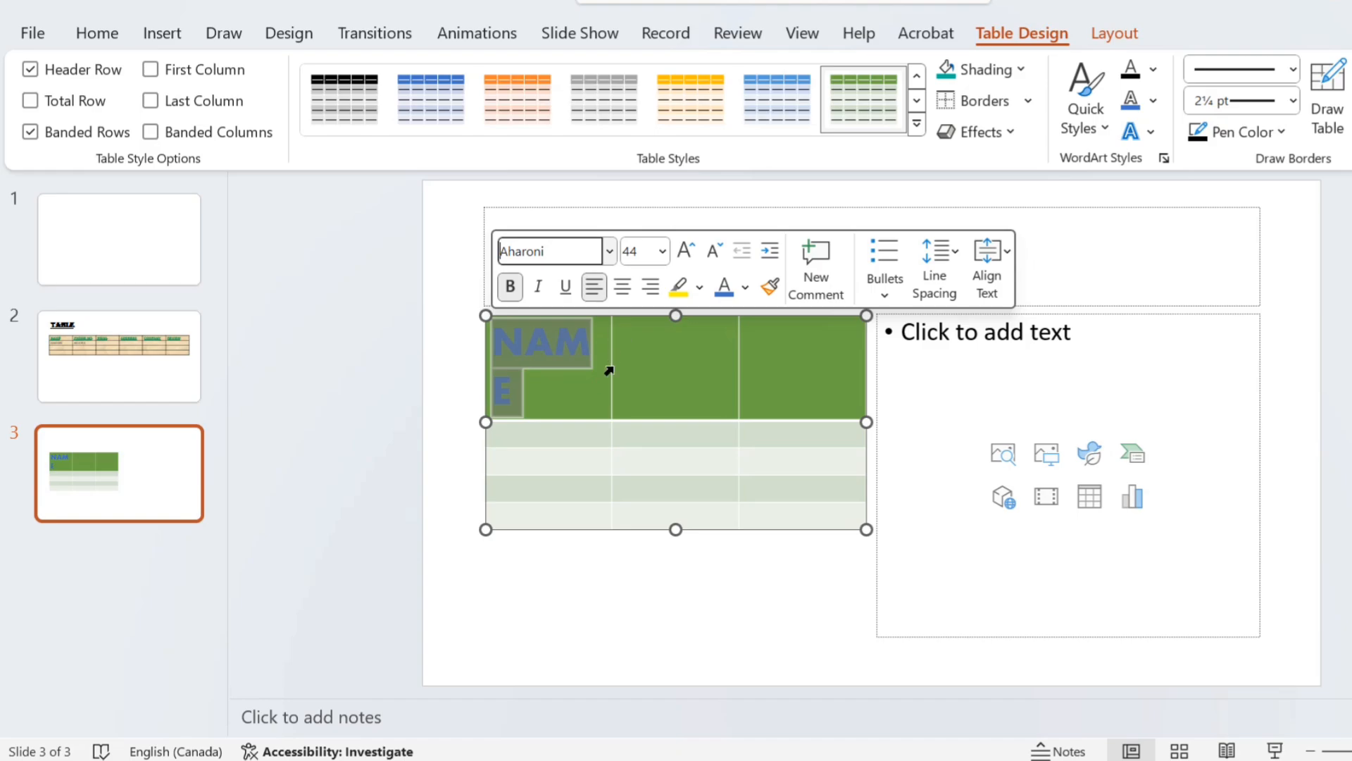
drag(610, 364, 640, 366)
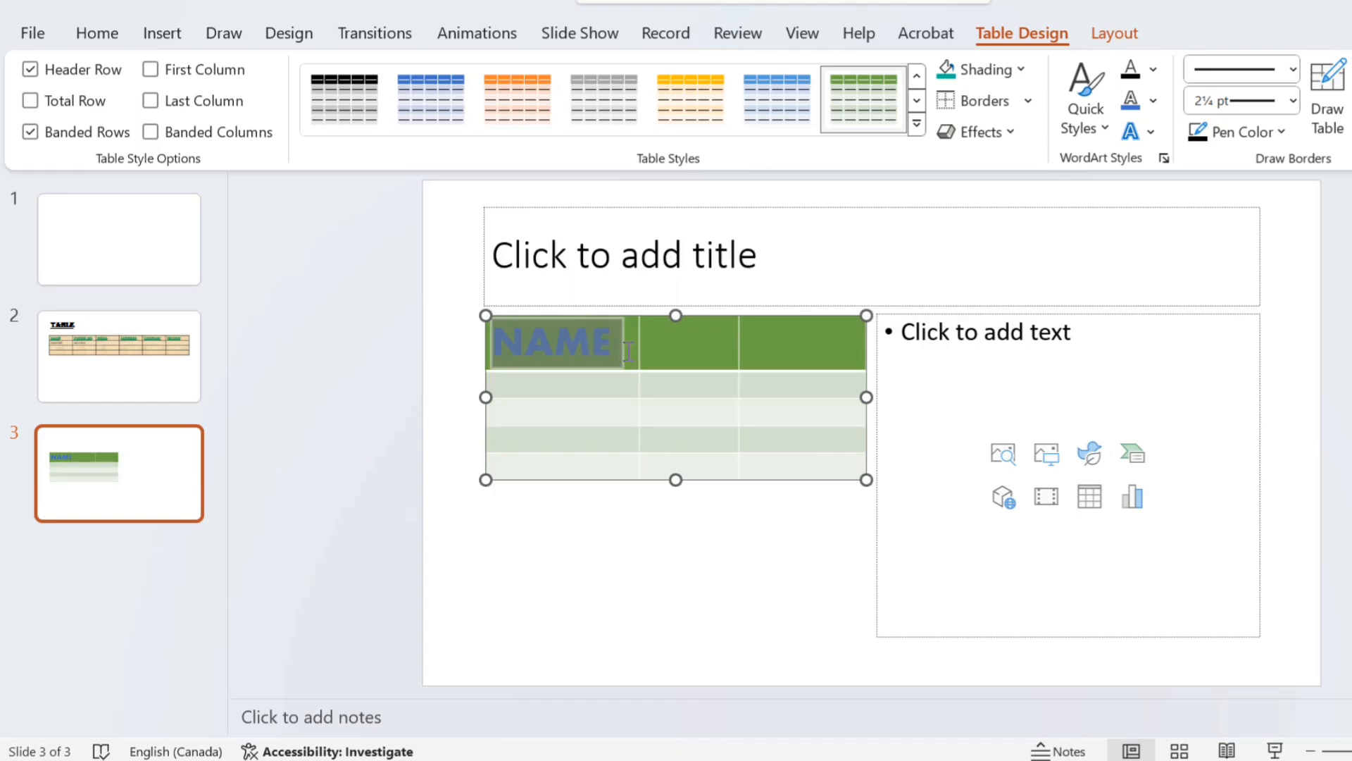
click(629, 350)
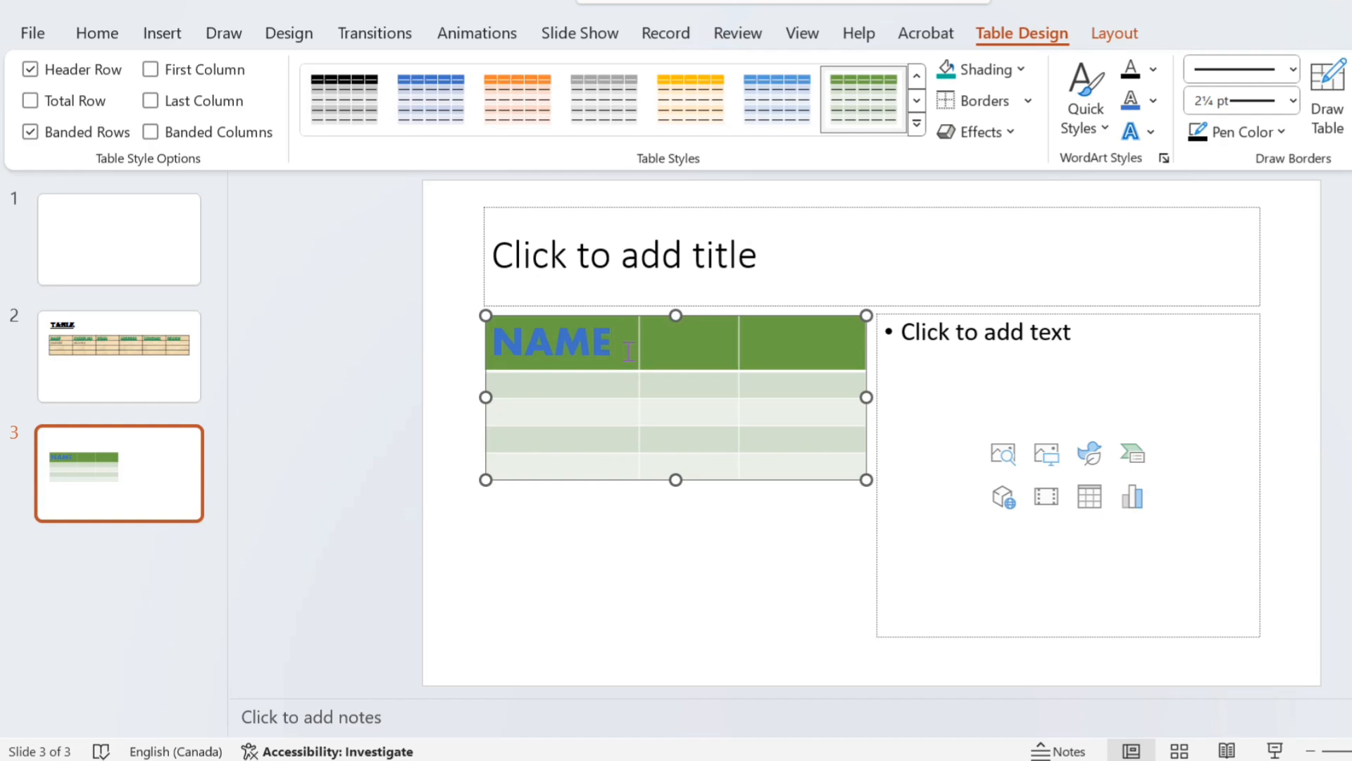
Apply the orange filled and outlined WordArt quick style from the first row to the NAME heading.
drag(616, 346, 530, 345)
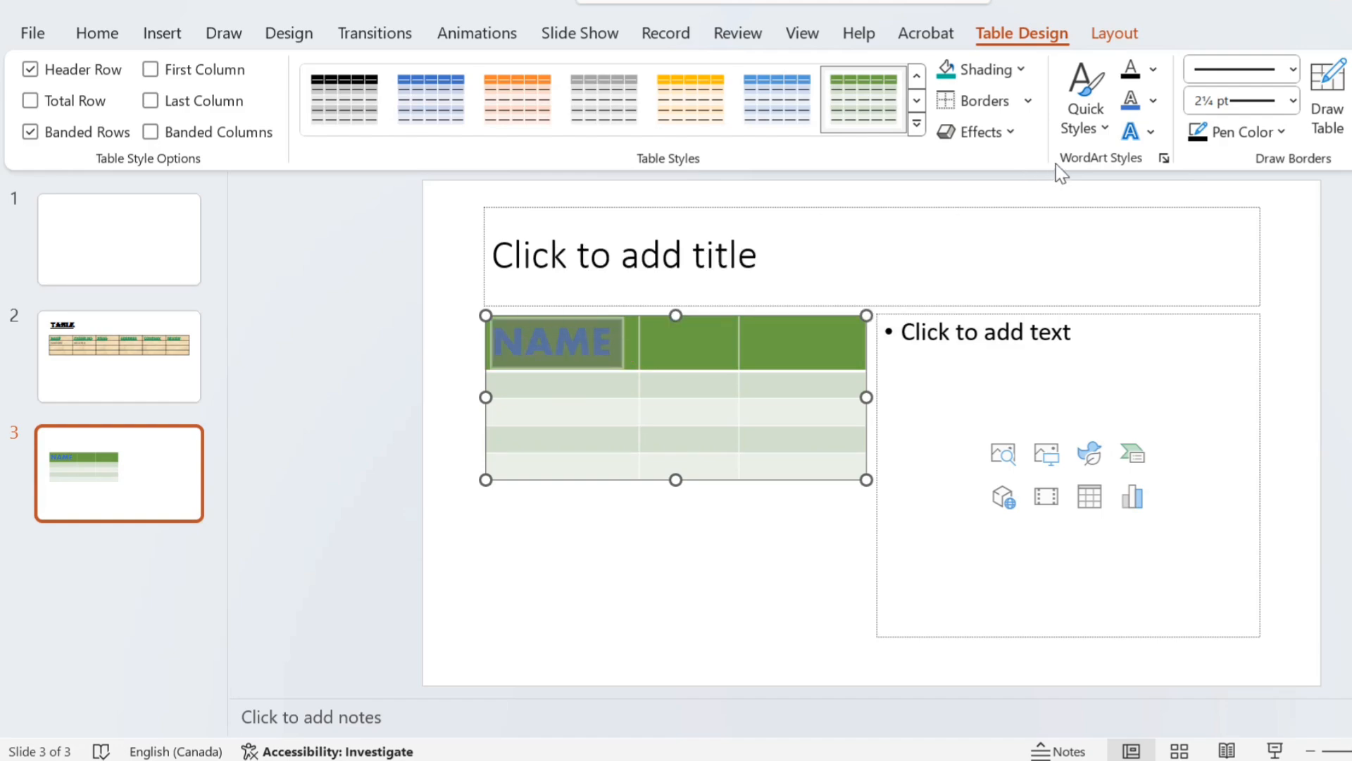
click(1088, 130)
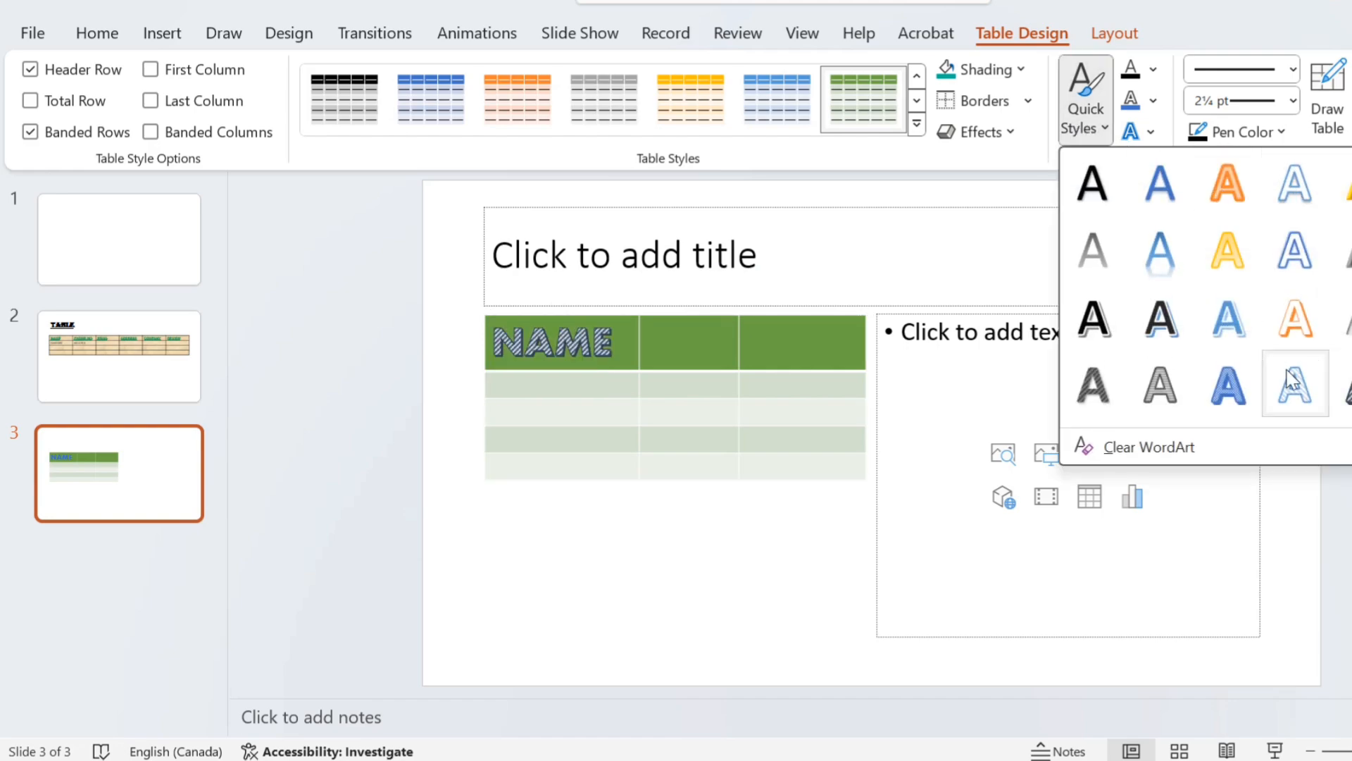
click(1237, 197)
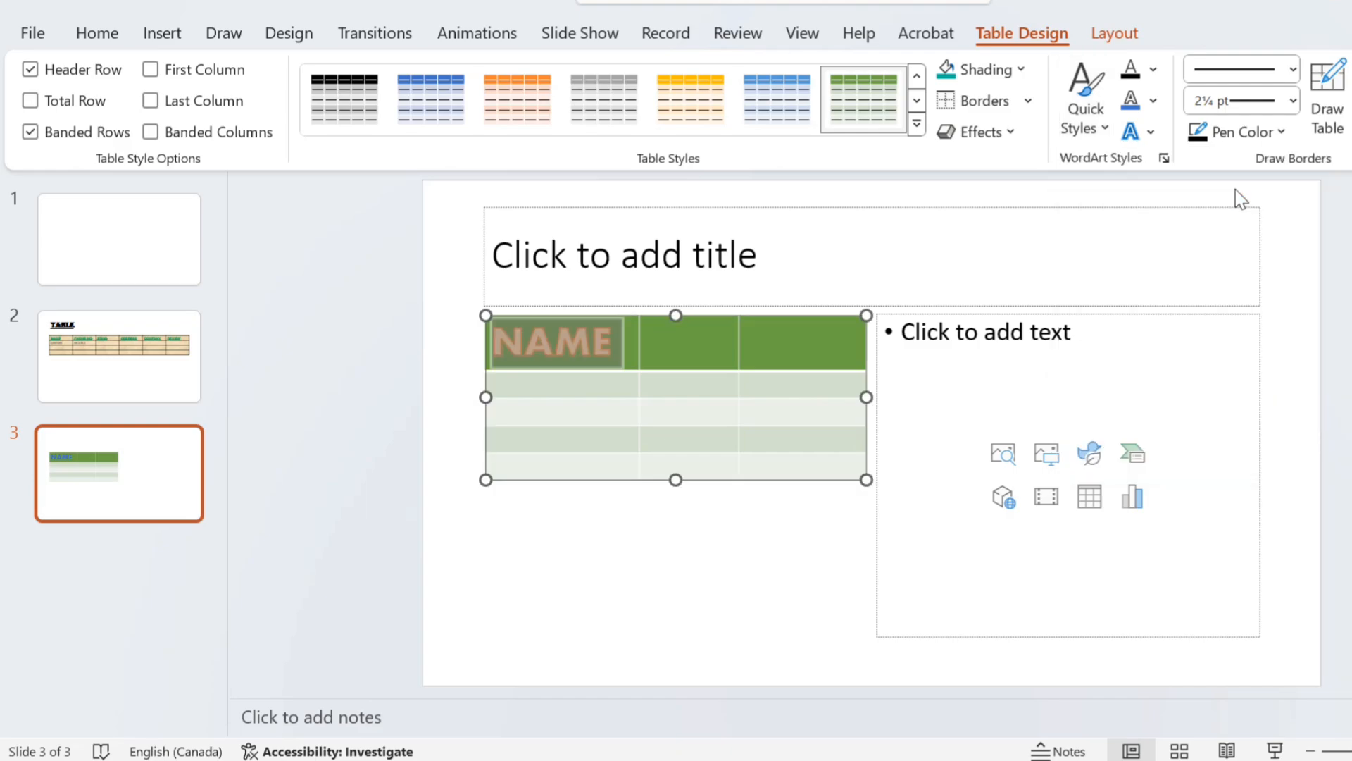
Look through the text fill colors for the NAME heading and set its text outline to standard dark blue.
click(1154, 69)
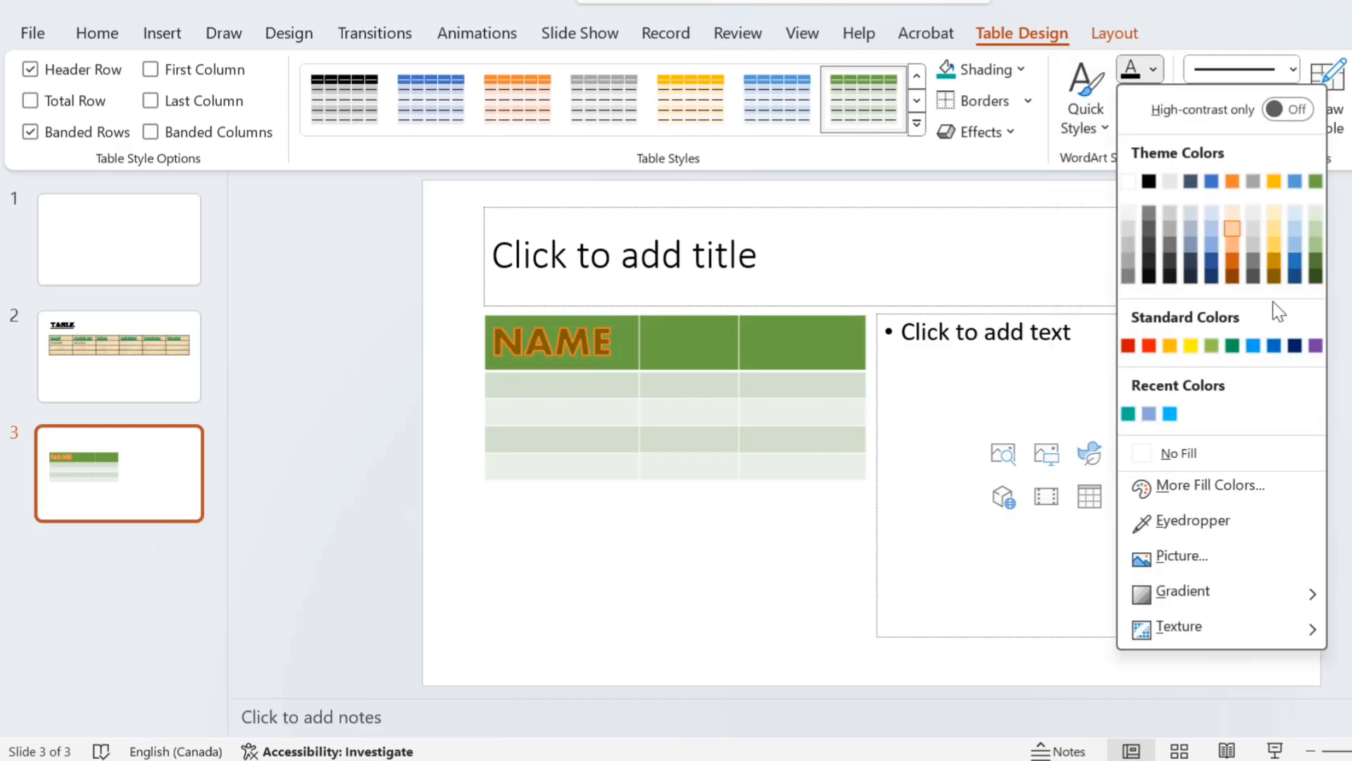
click(1096, 211)
click(1152, 104)
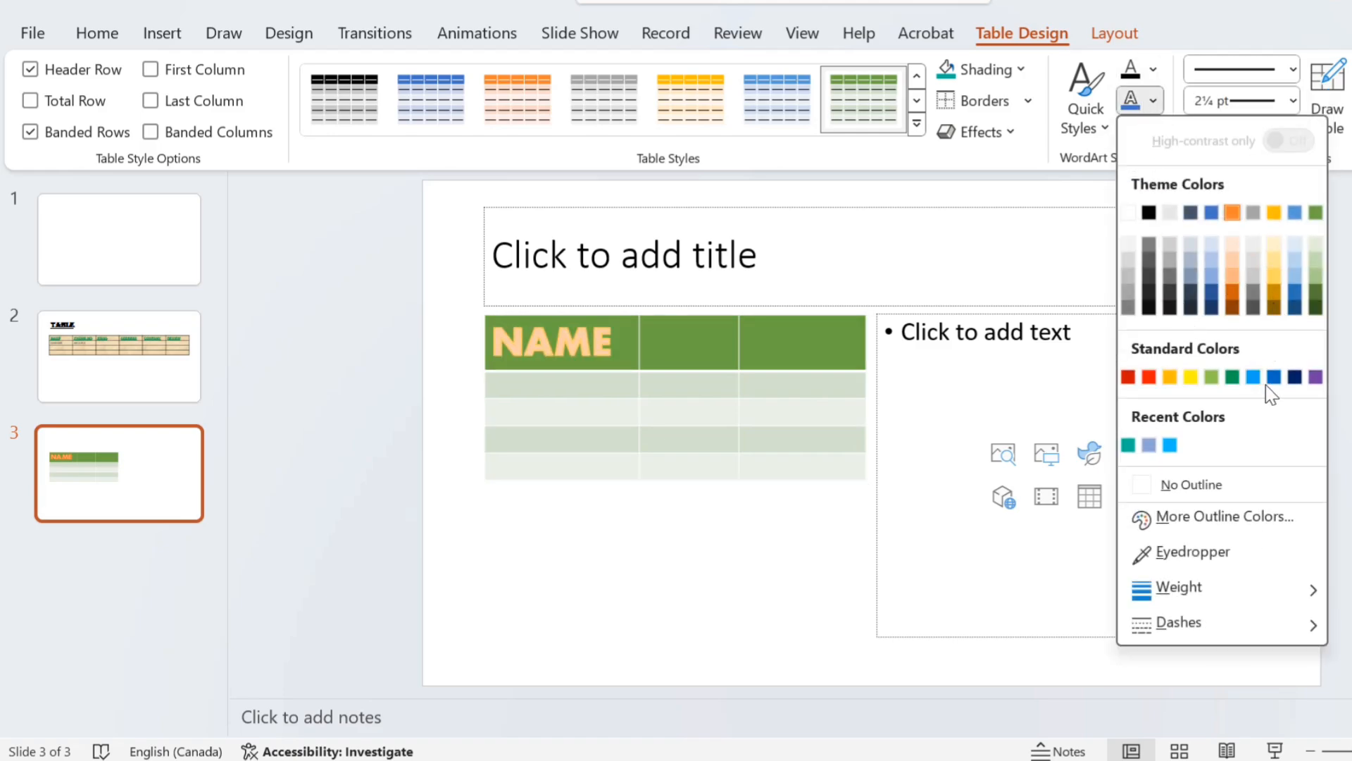
click(1296, 378)
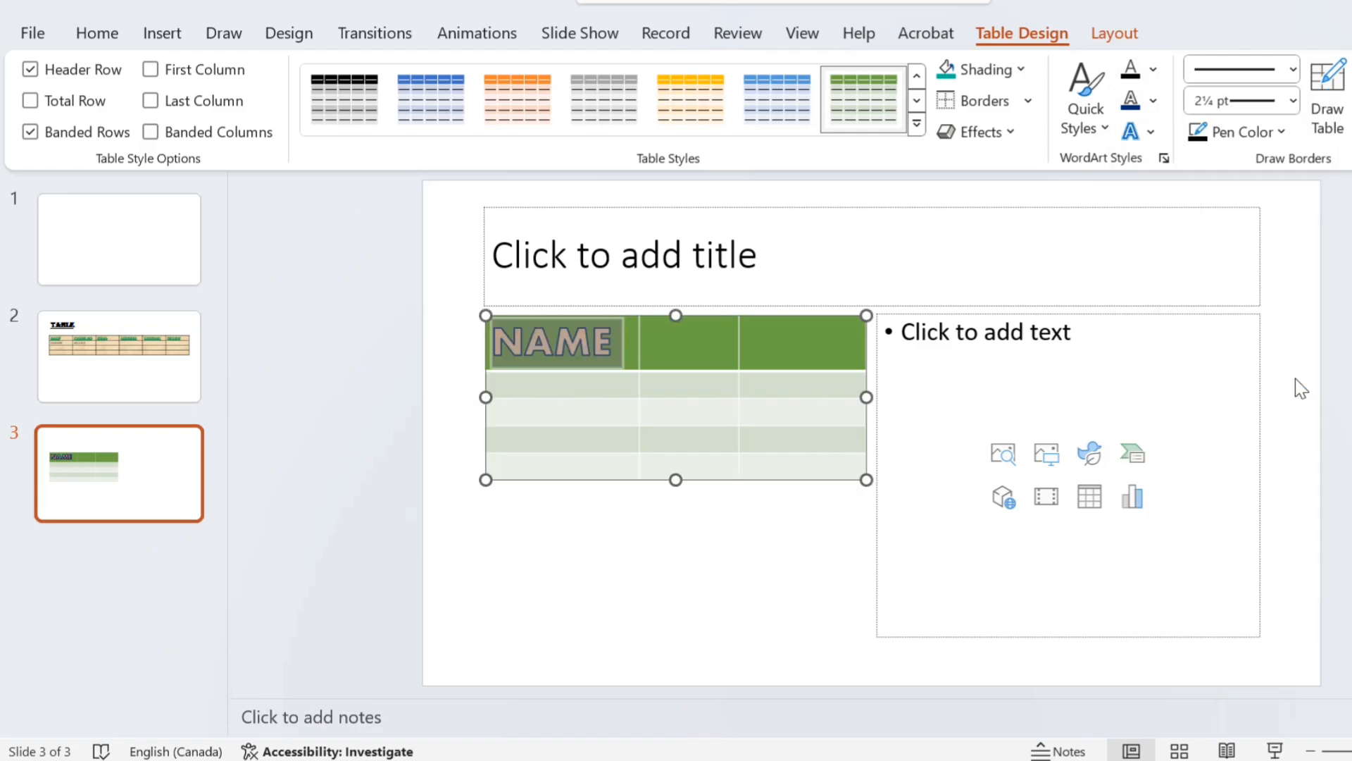
Preview the shadow and reflection text effects on the NAME heading and apply the largest orange glow variation.
click(1141, 132)
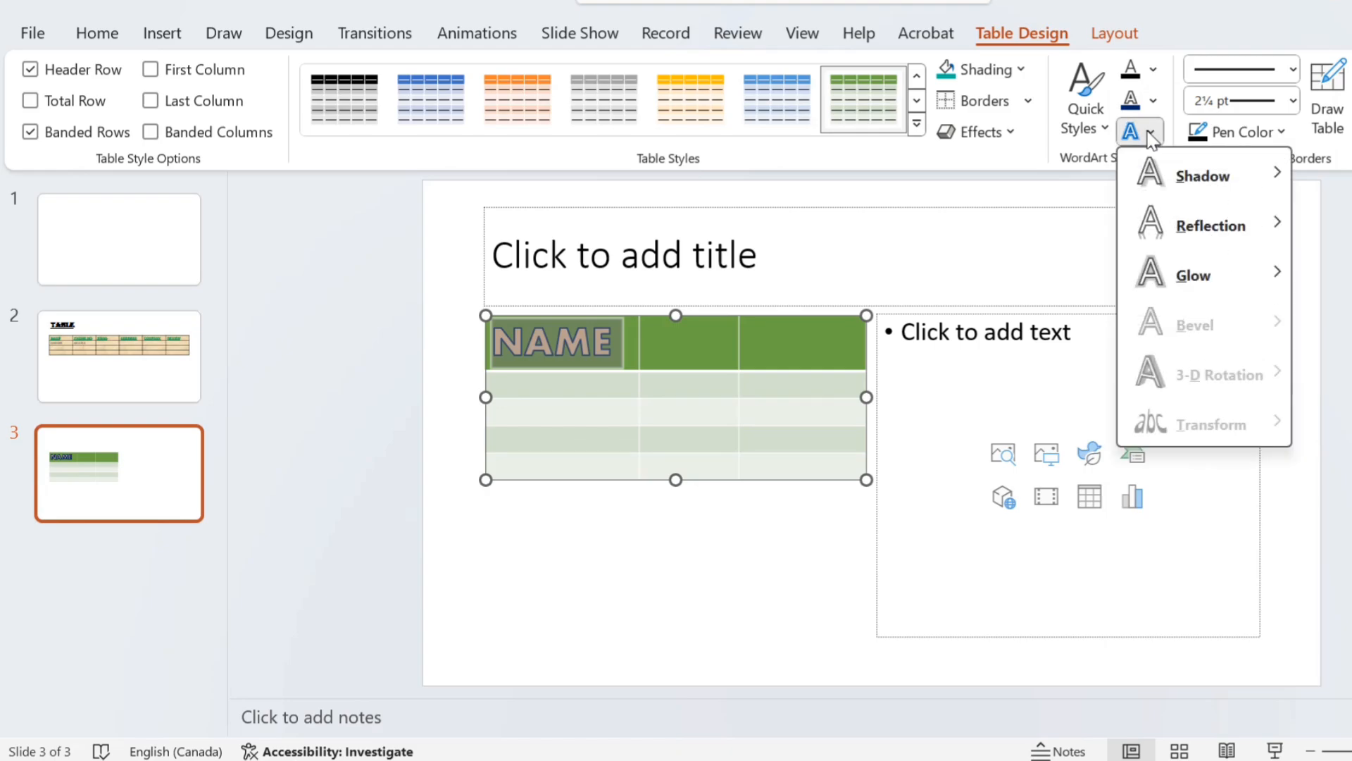
mouse_move(1189, 184)
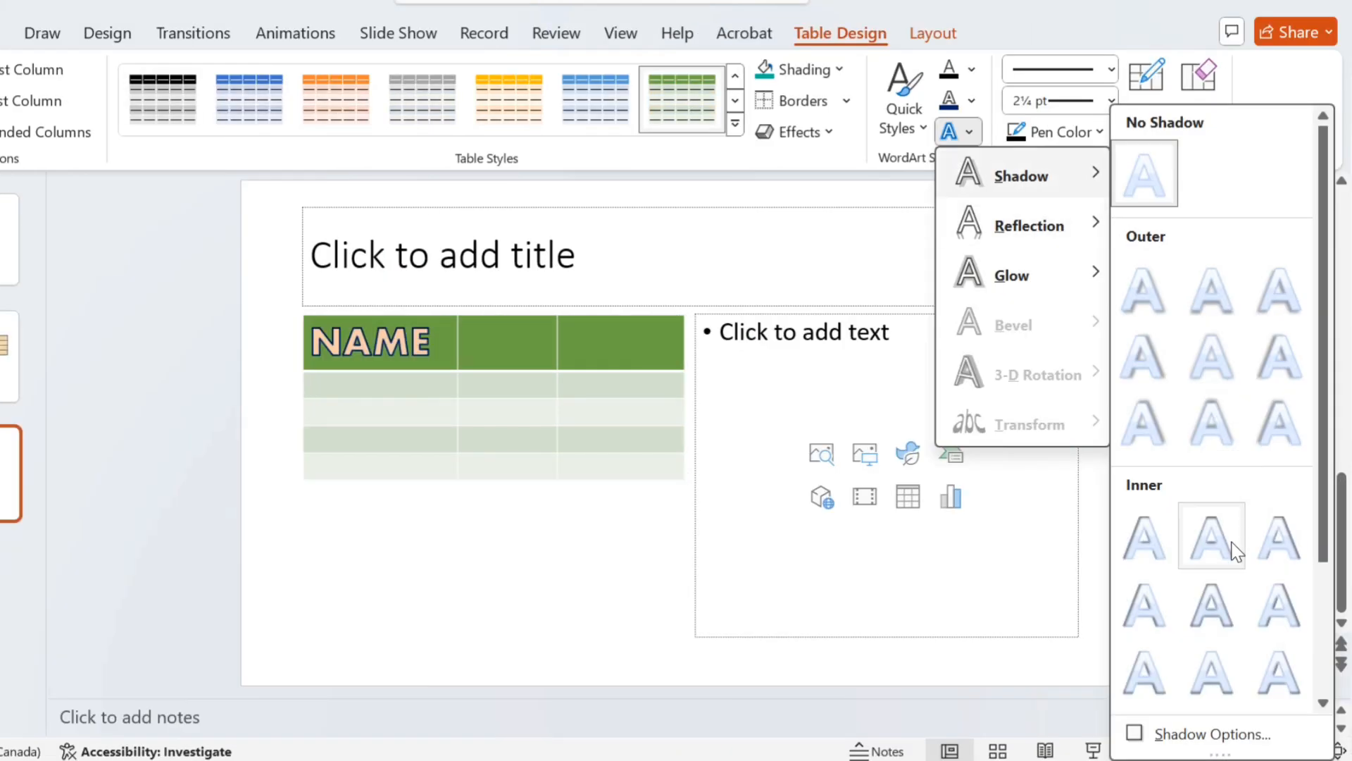
mouse_move(1048, 234)
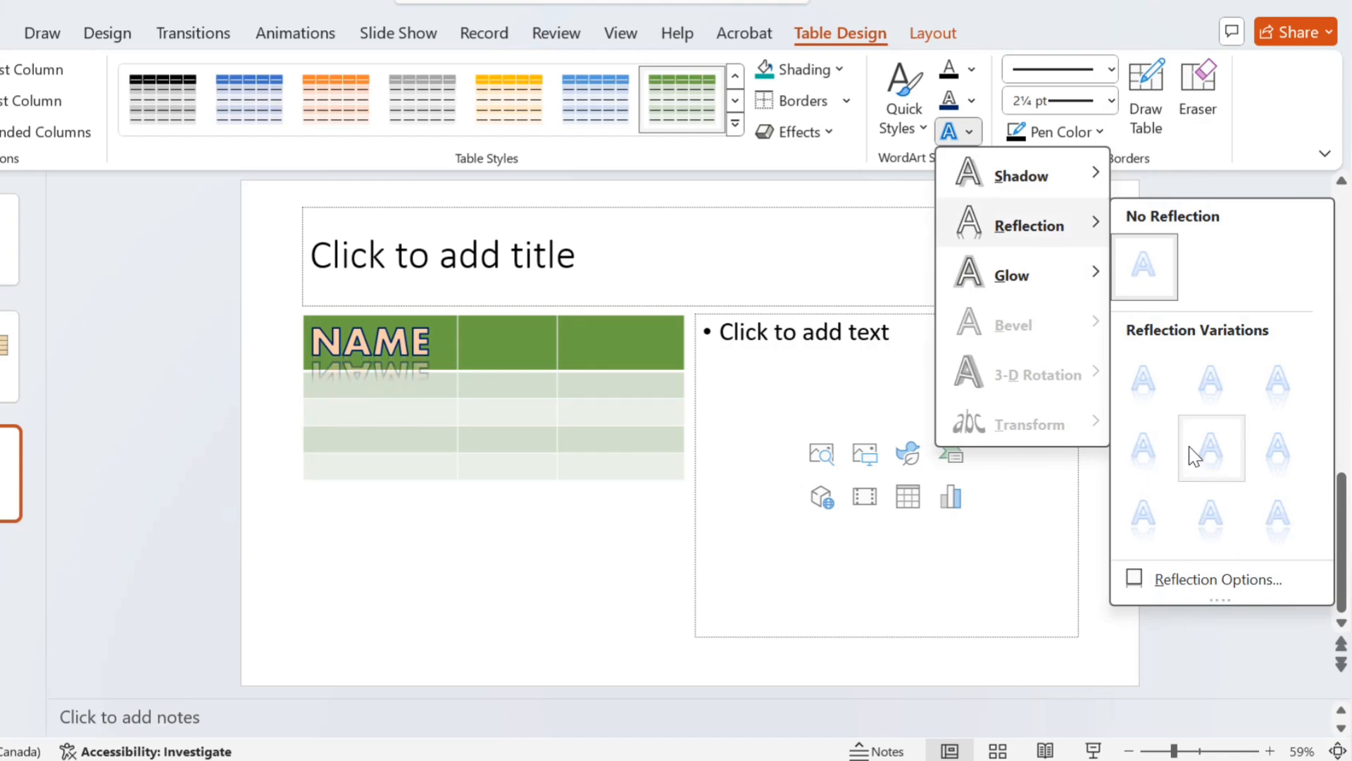
mouse_move(1048, 276)
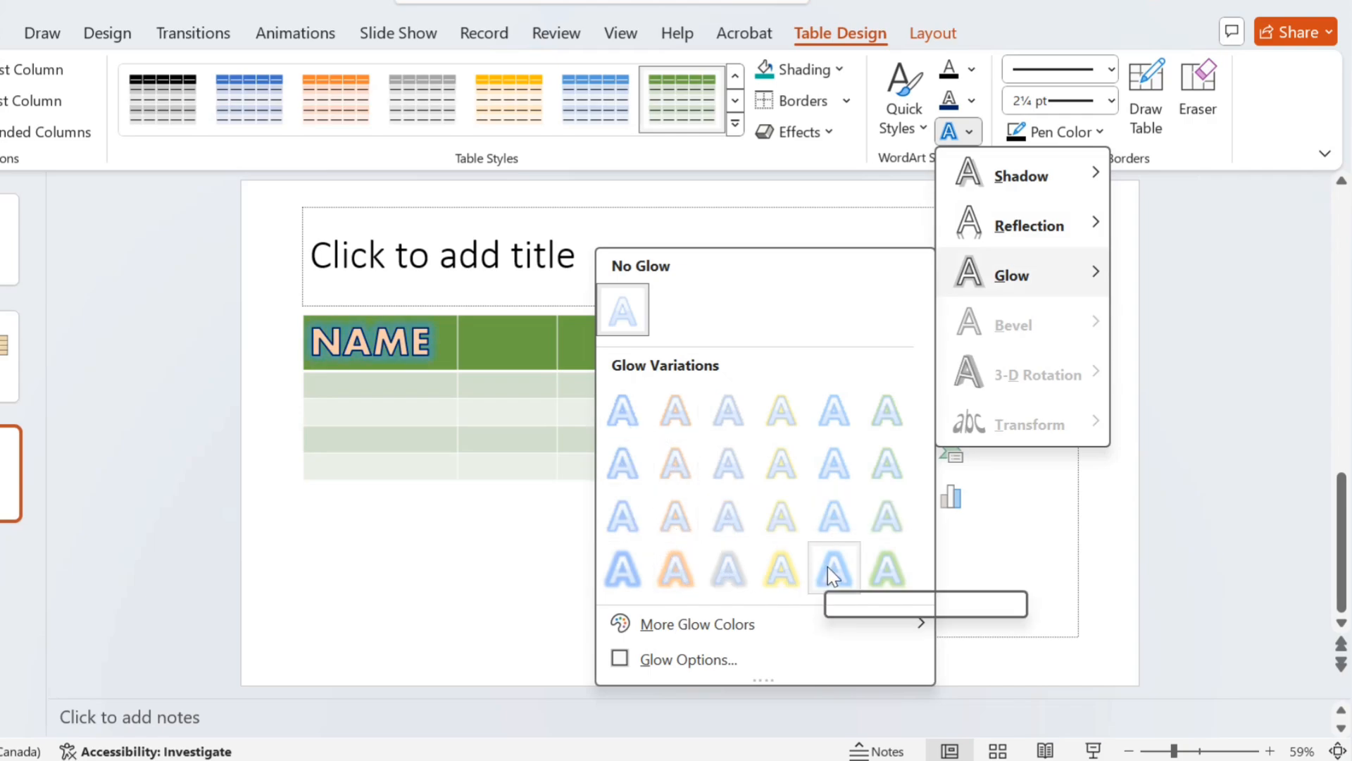
click(669, 569)
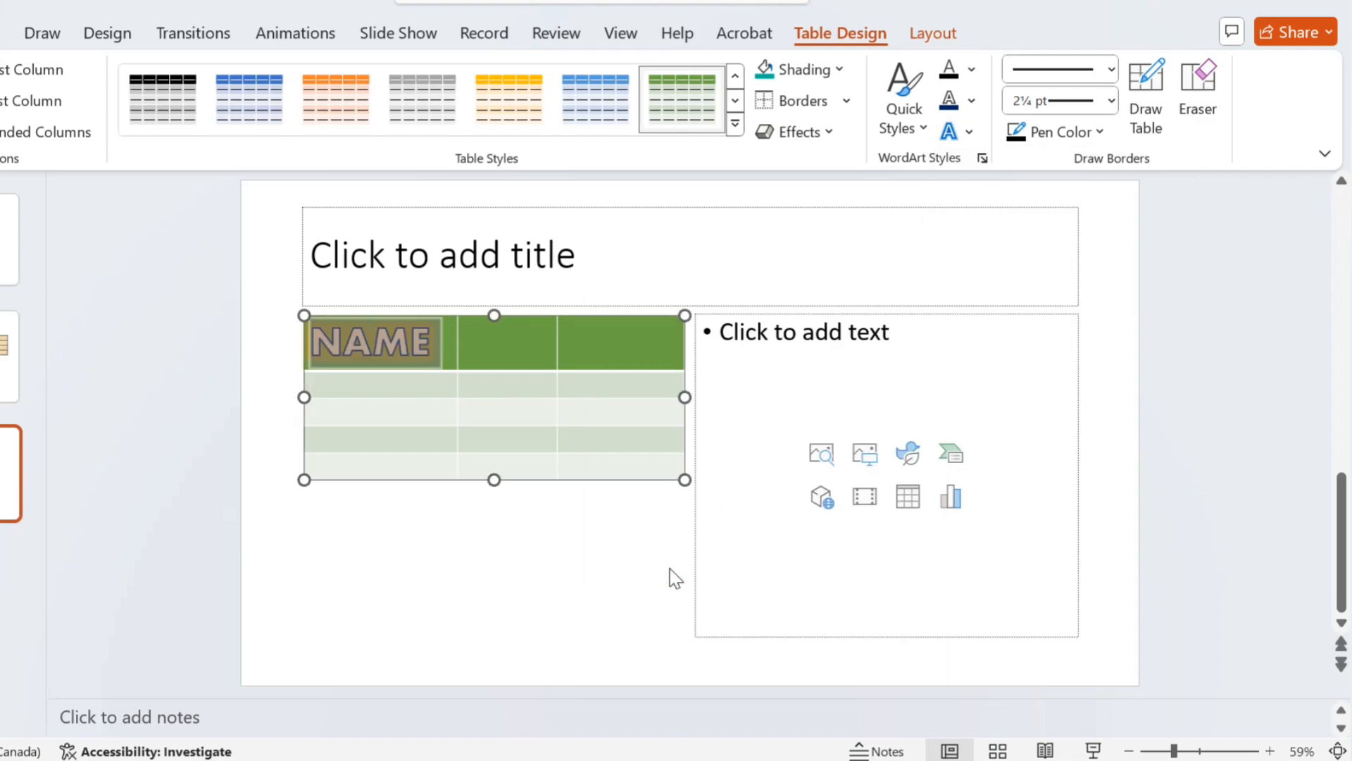
click(564, 571)
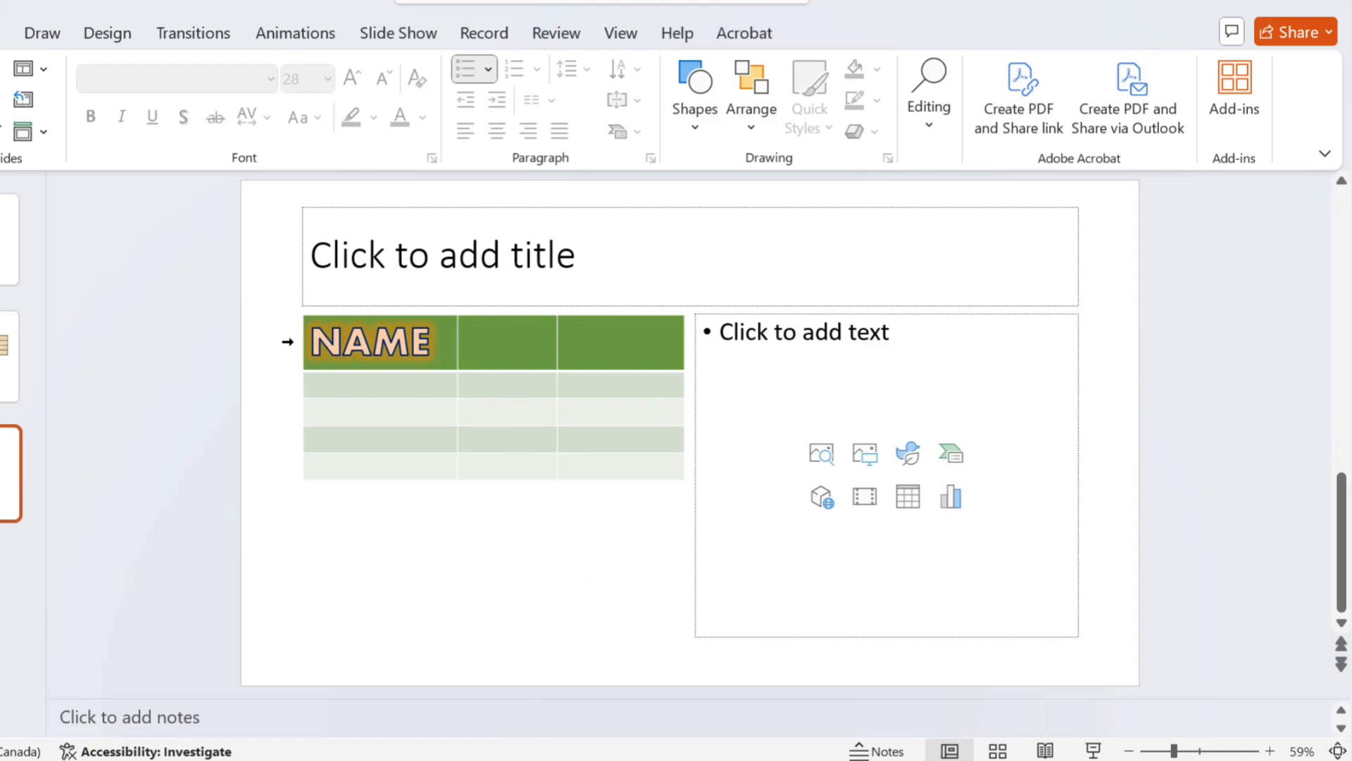
Fill all cells of the table with a gradient fill using the gold radial preset from the fourth row.
drag(288, 342, 300, 463)
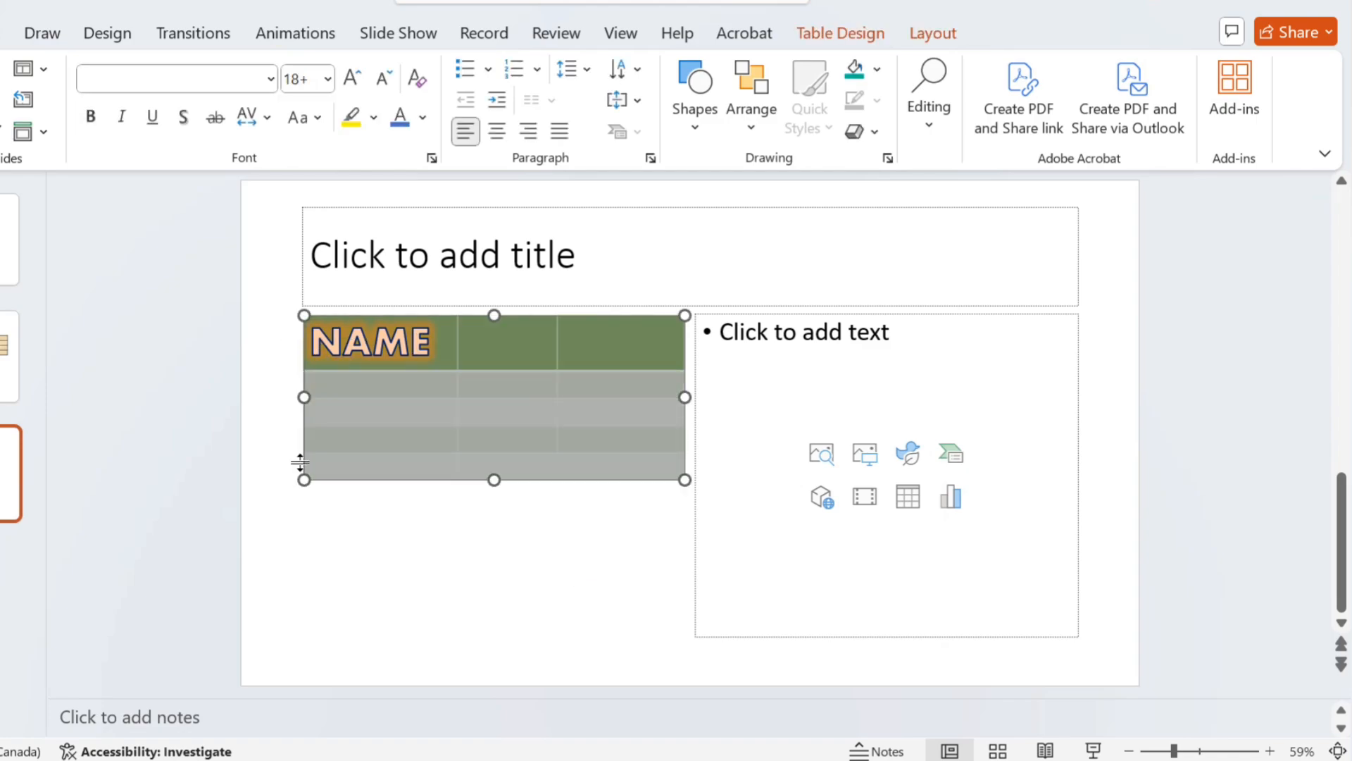
right_click(415, 423)
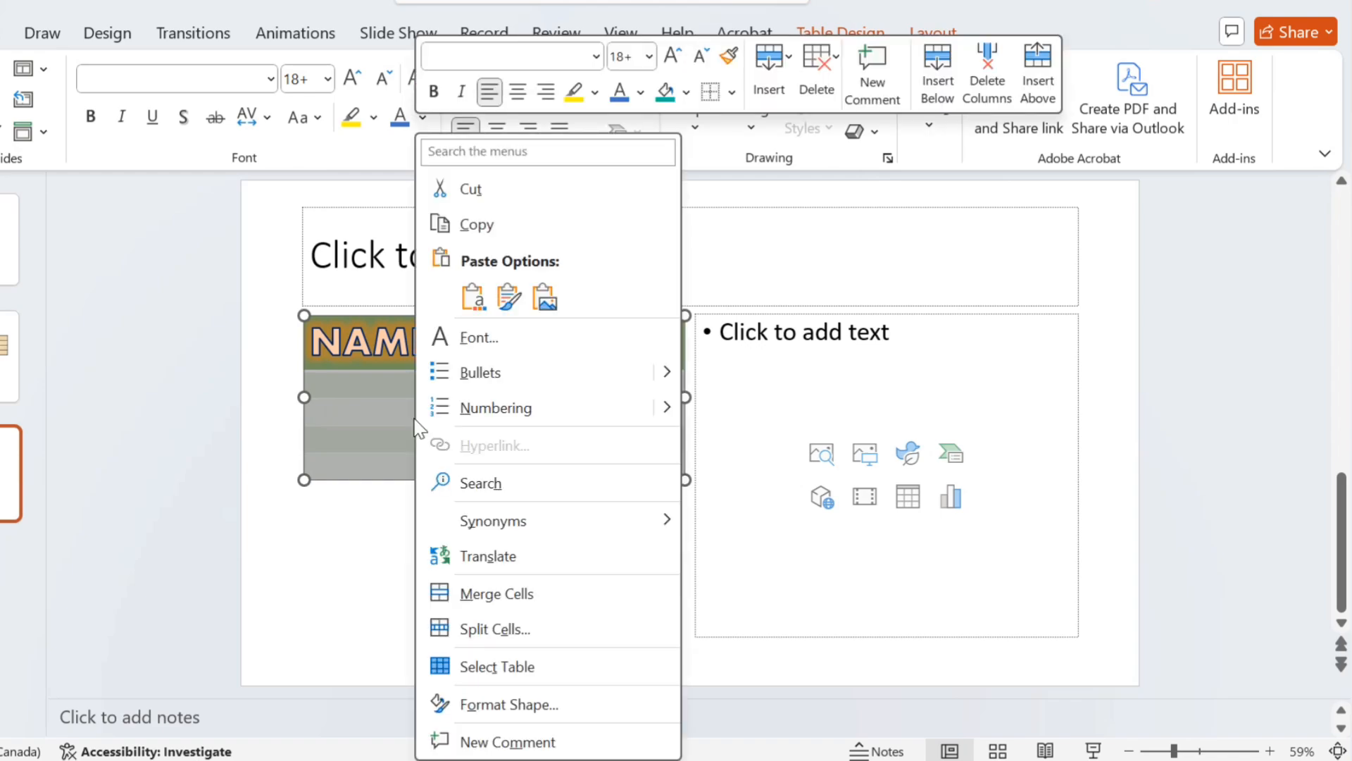
click(486, 704)
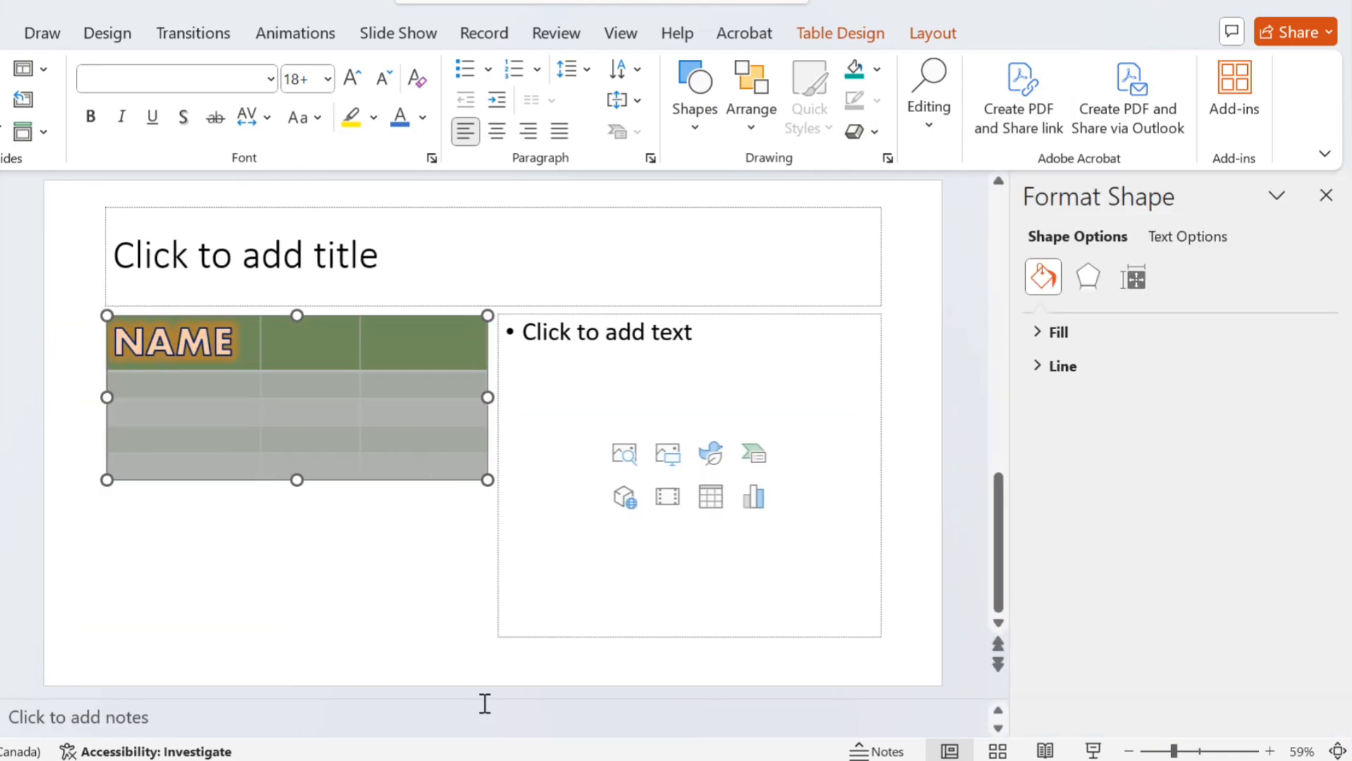
click(1042, 334)
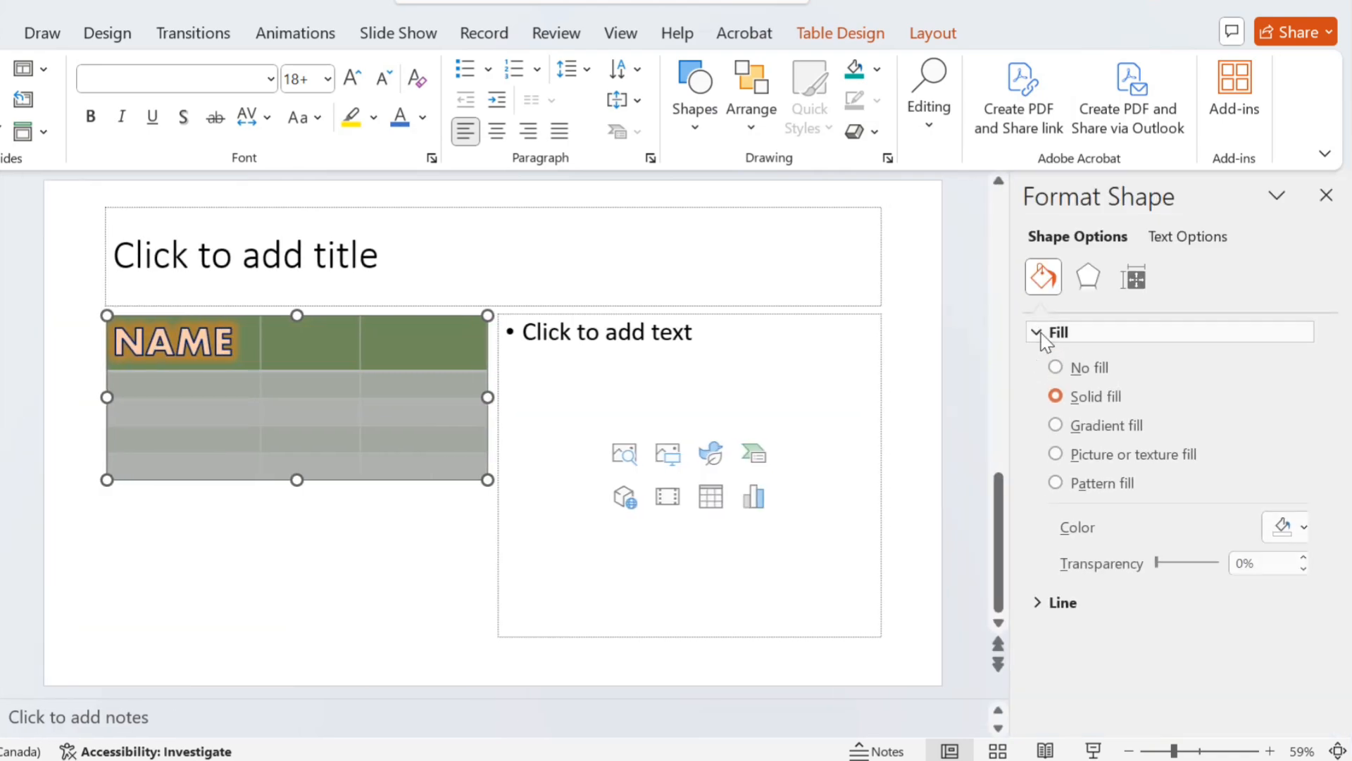
click(1057, 429)
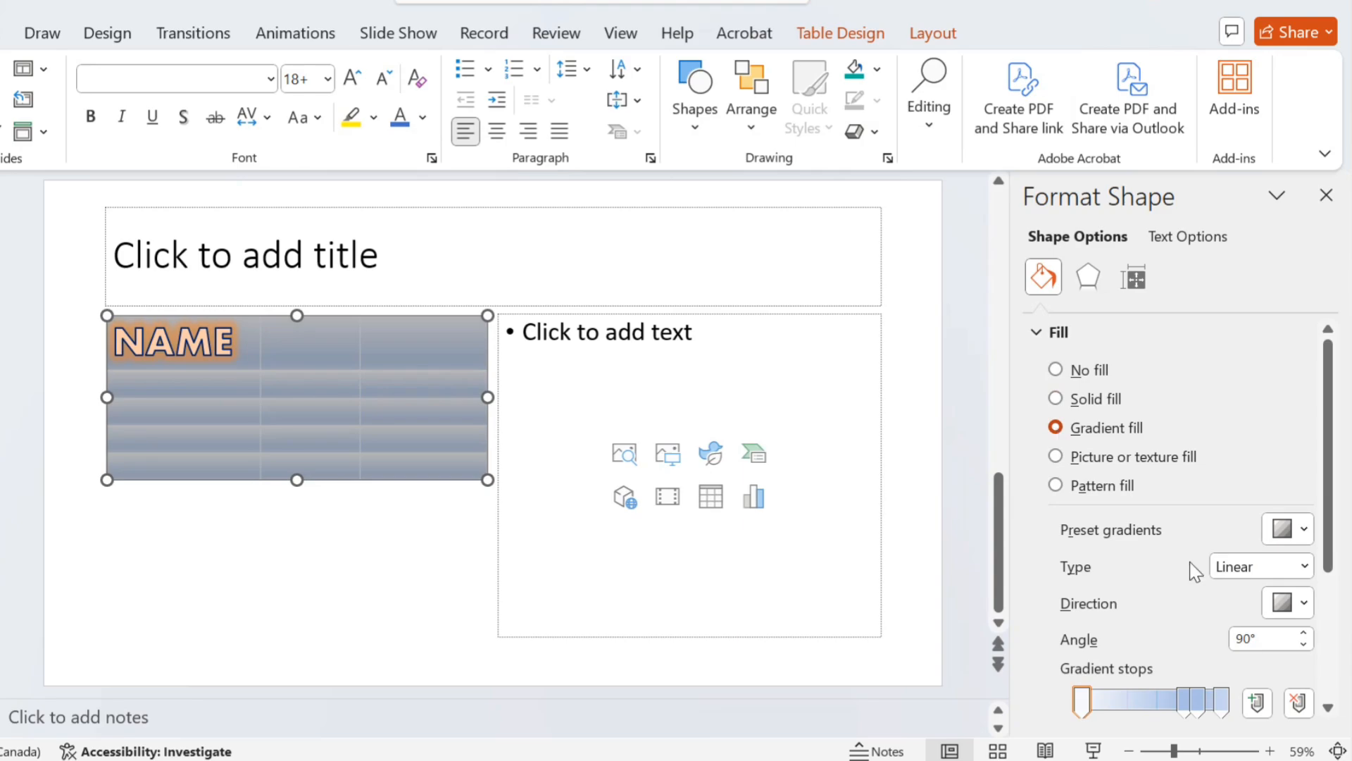
click(1302, 530)
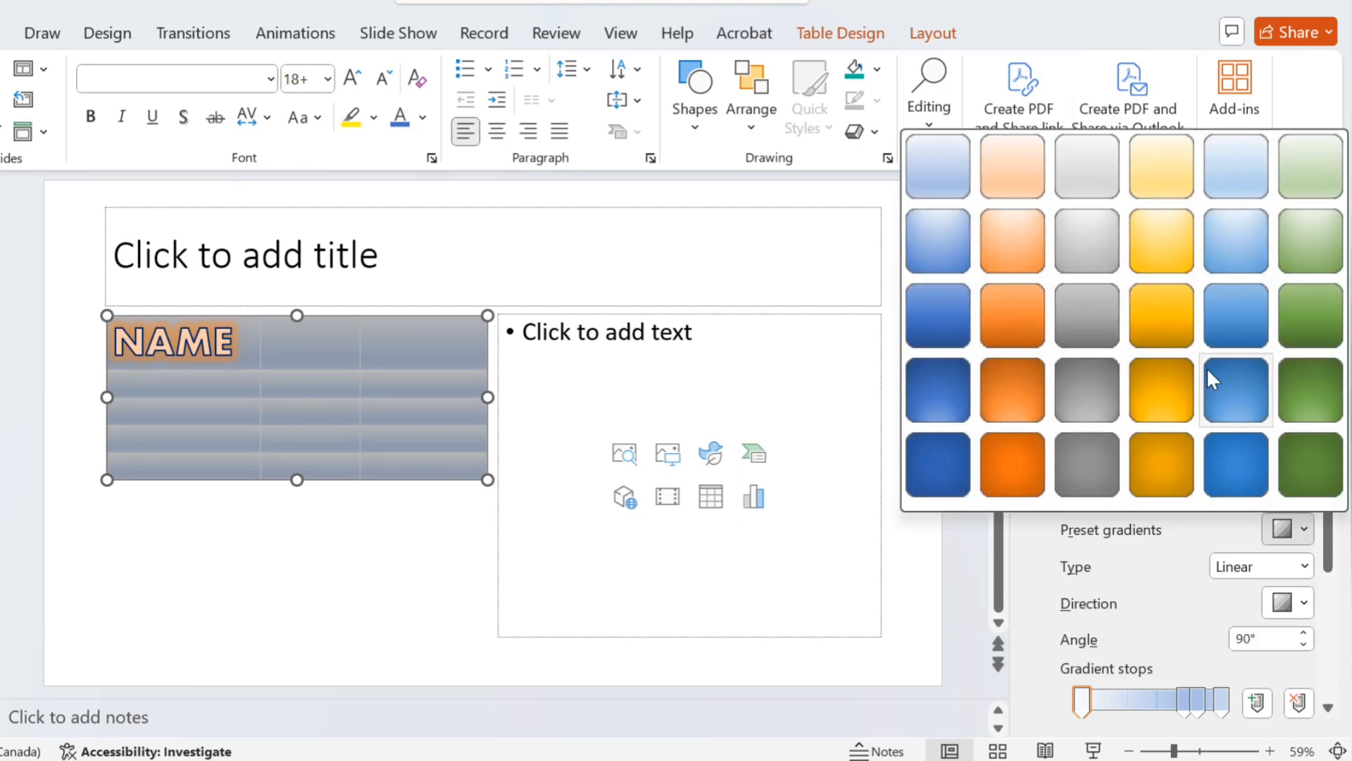
click(1168, 380)
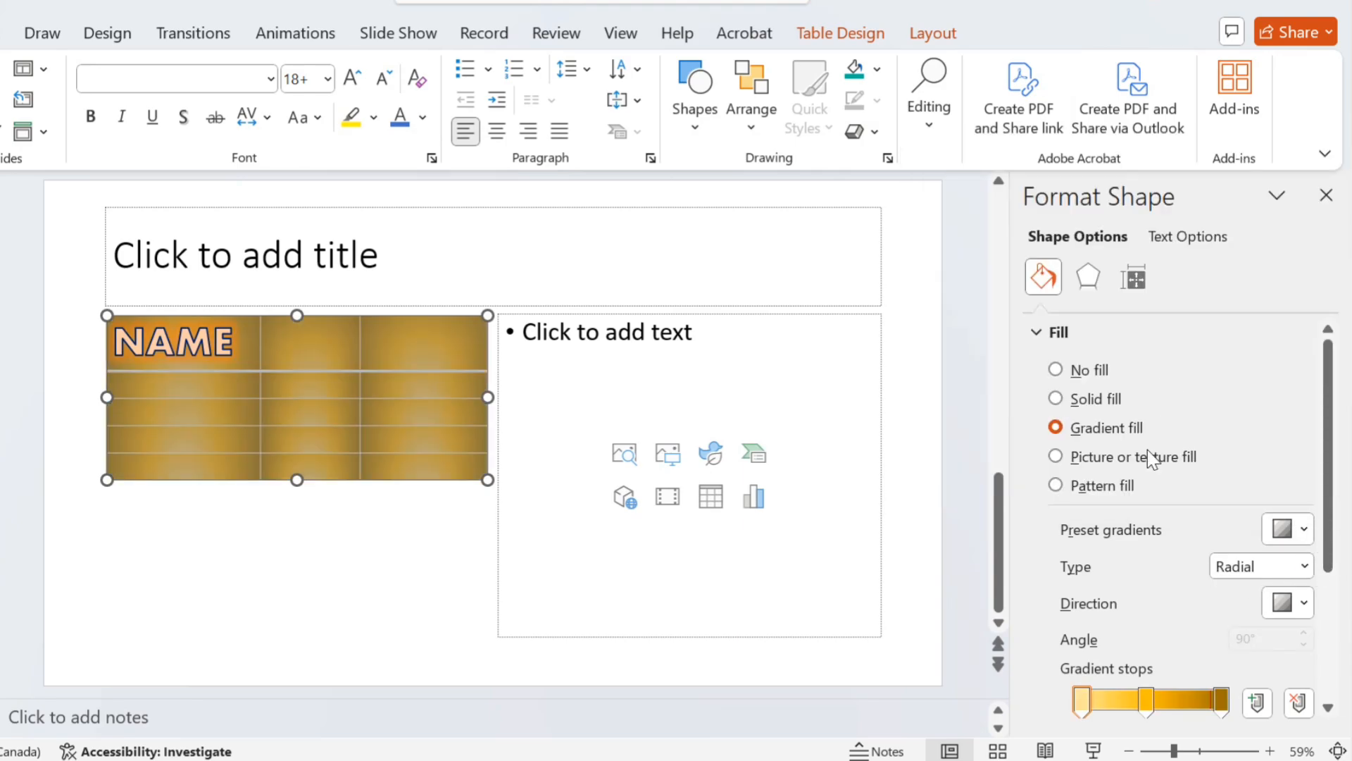